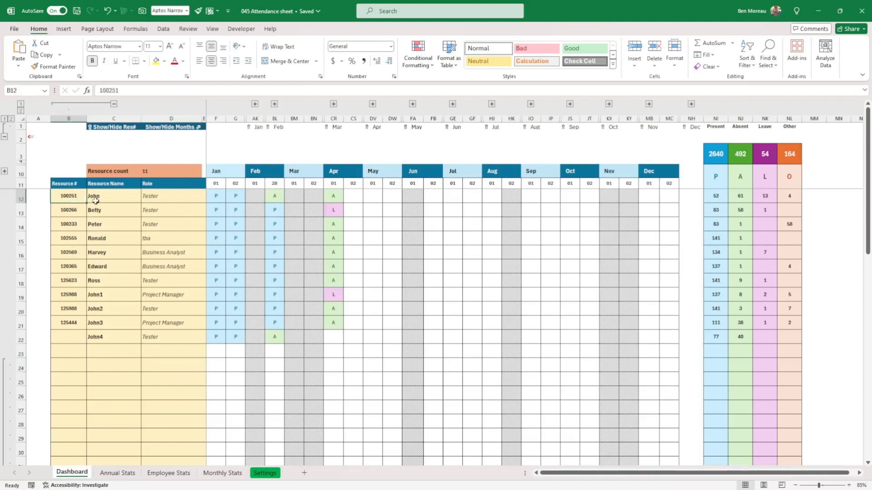
- Examine the Dashboard's resource details, the attendance code options for 2 April and the monthly attendance grid
left_click(95, 199)
left_click(152, 196)
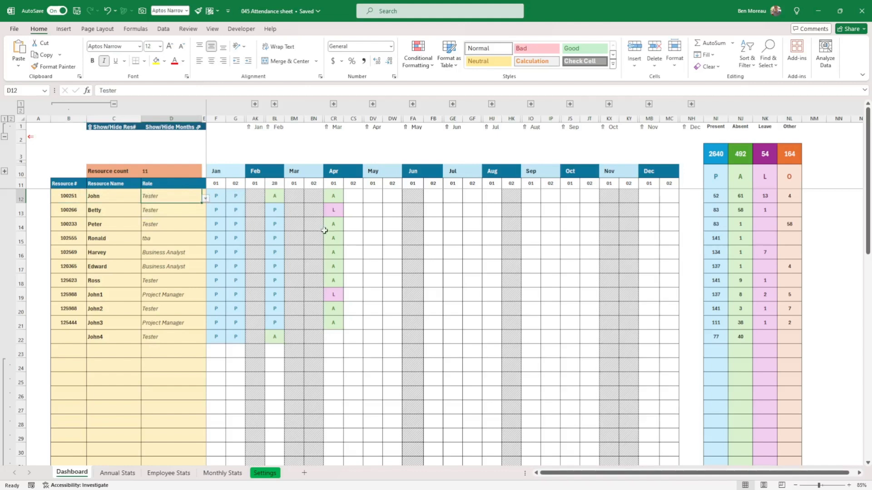
left_click(357, 197)
left_click(367, 199)
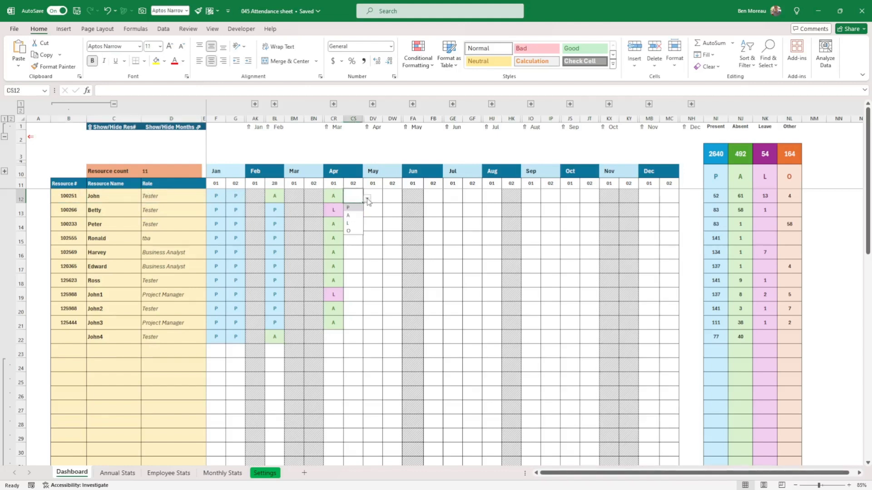
left_click(367, 199)
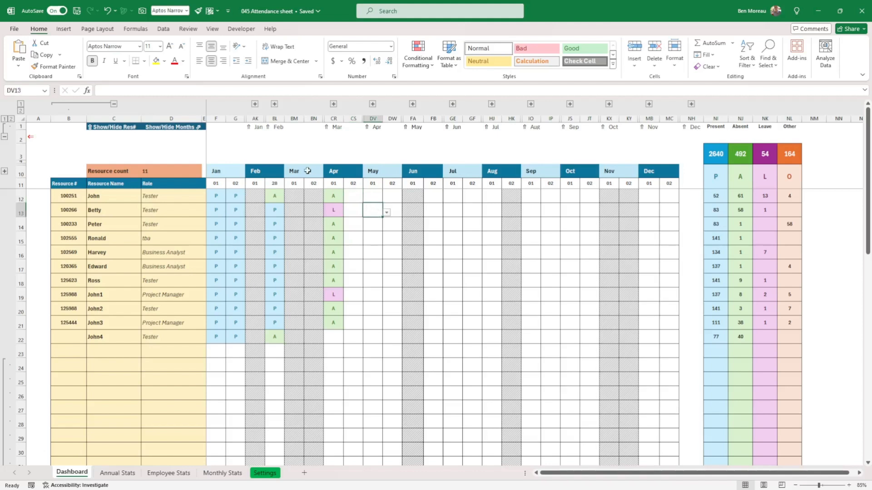
left_click(204, 147)
left_click_drag(209, 147, 220, 150)
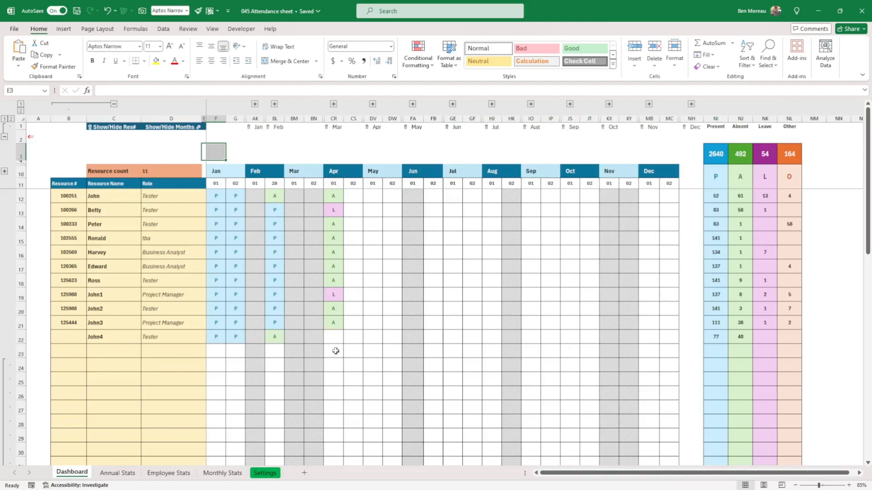
scroll(322, 378, "down", 1)
- Review the Annual Stats, Employee Stats and Monthly Stats sheets
left_click(124, 474)
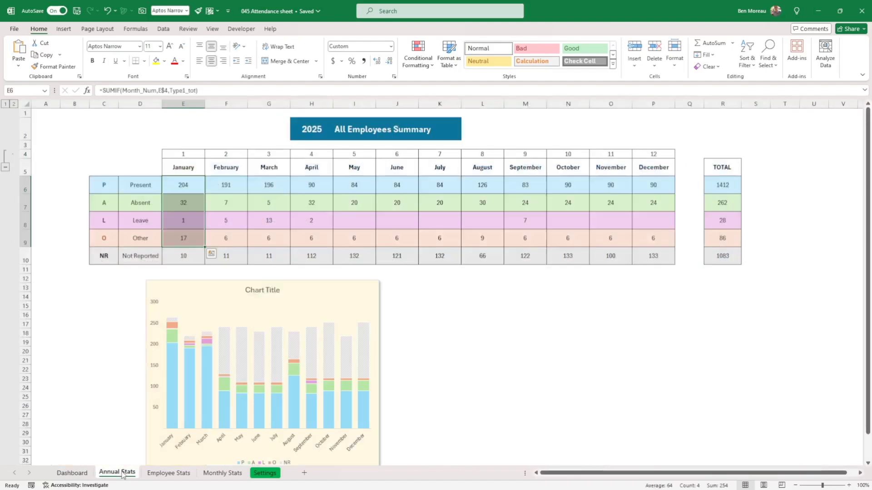
left_click(169, 474)
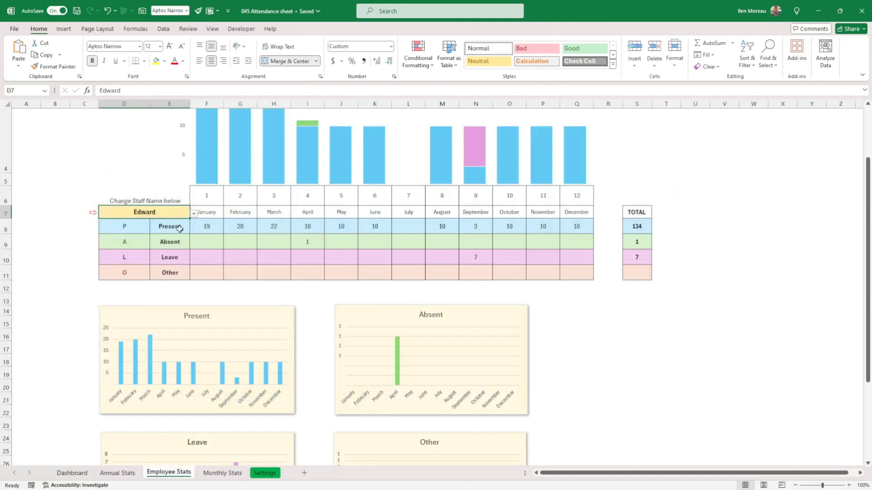
left_click(223, 474)
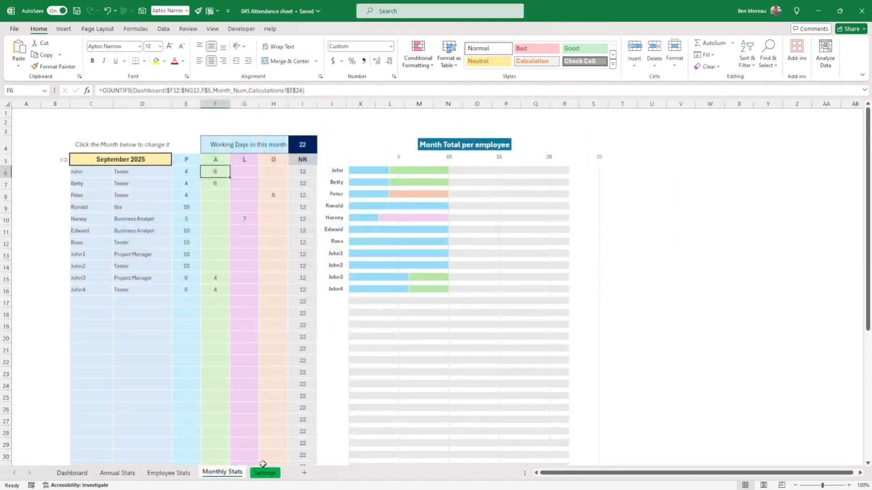
- Examine the four attendance codes, the Not Reported code and the code descriptions on the Settings sheet
left_click(263, 475)
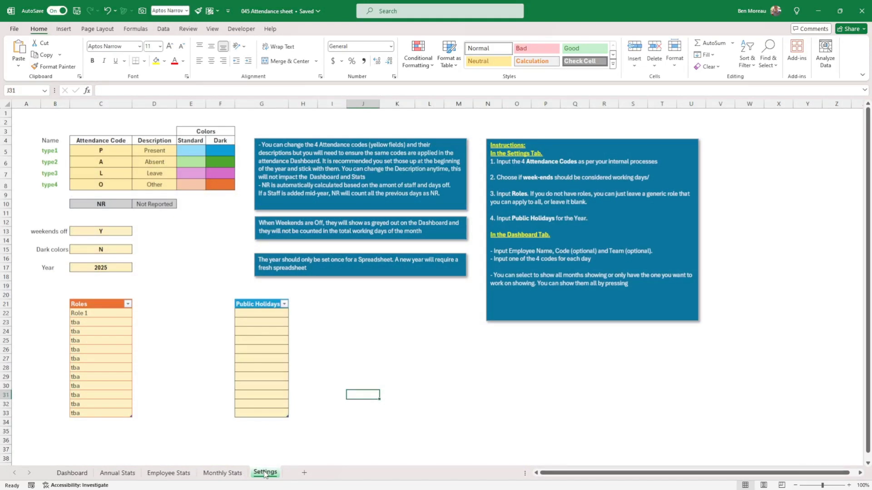
left_click(331, 433)
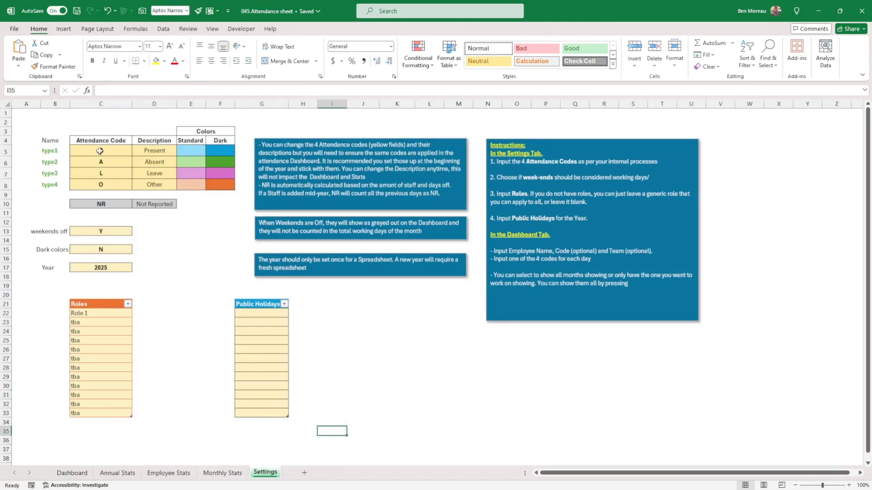
left_click_drag(99, 151, 100, 185)
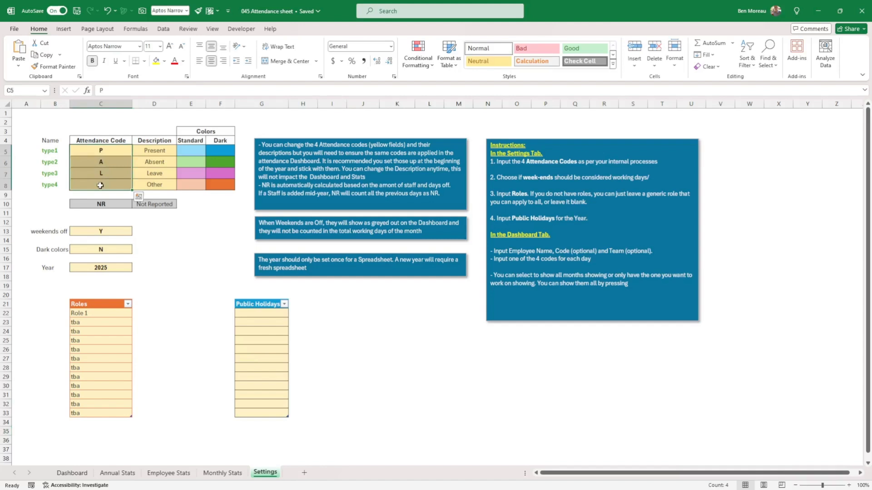
left_click(101, 151)
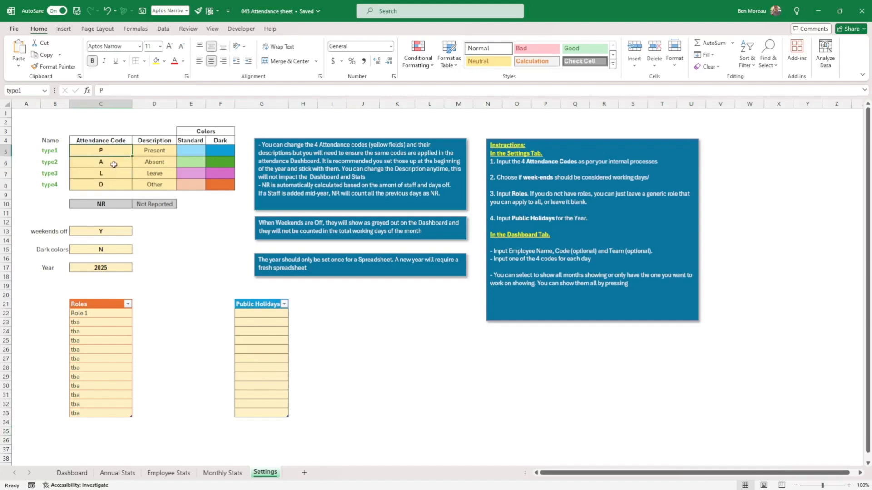
left_click(112, 163)
left_click(108, 173)
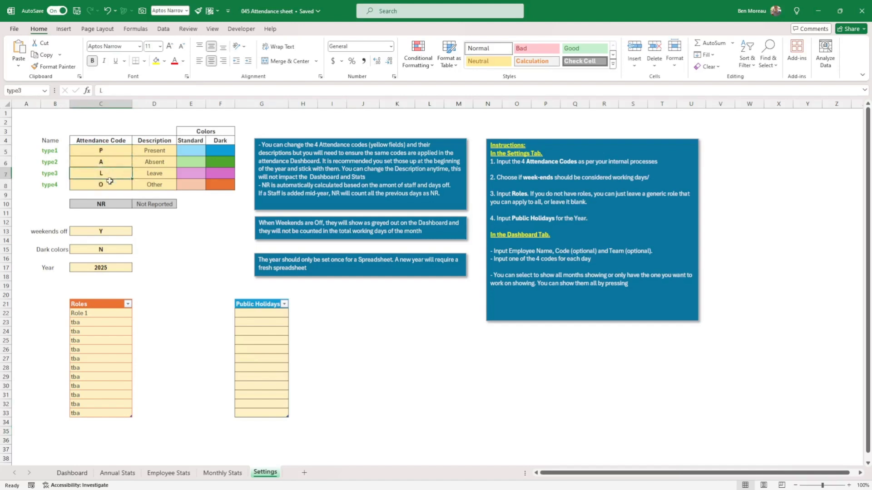
left_click(108, 184)
left_click(95, 205)
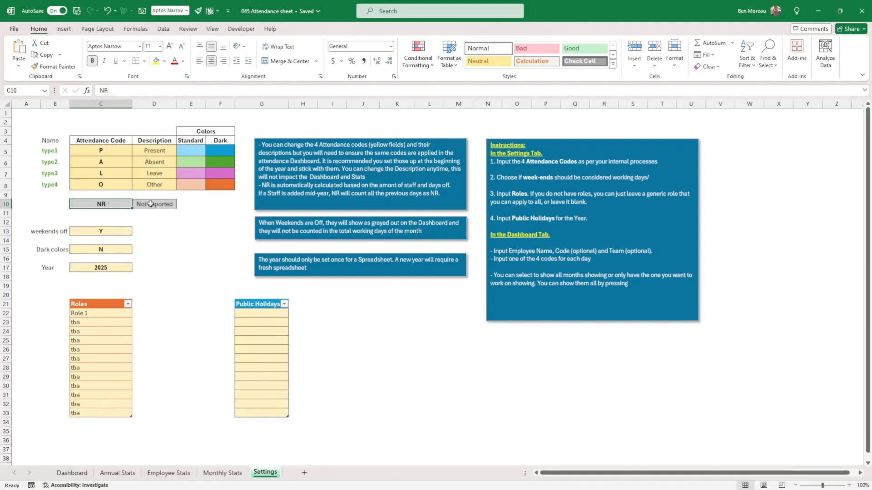
left_click(123, 154)
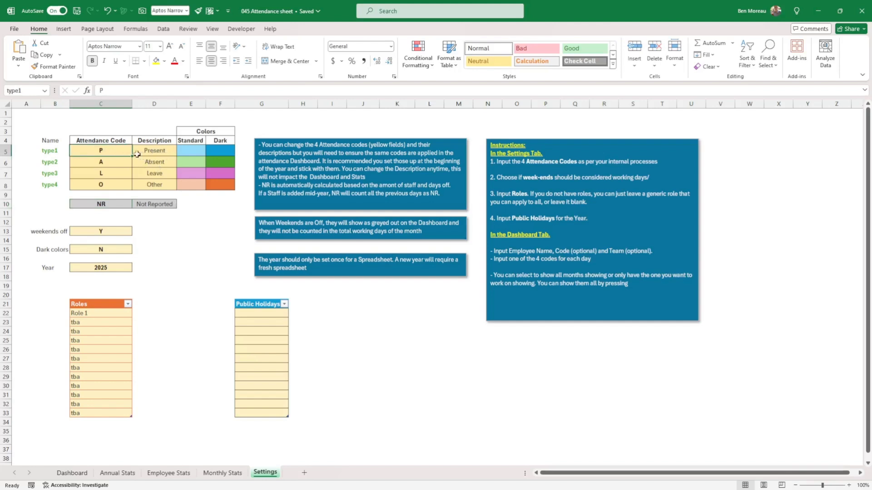
left_click_drag(152, 151, 178, 190)
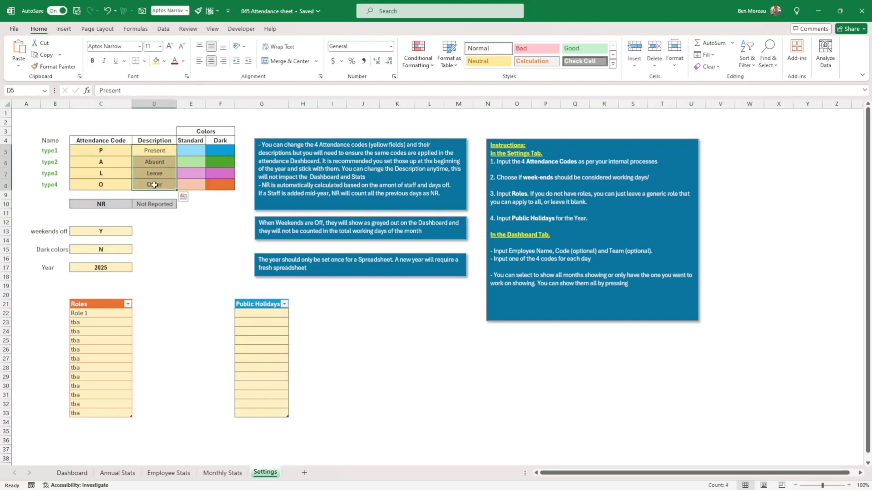
left_click(211, 203)
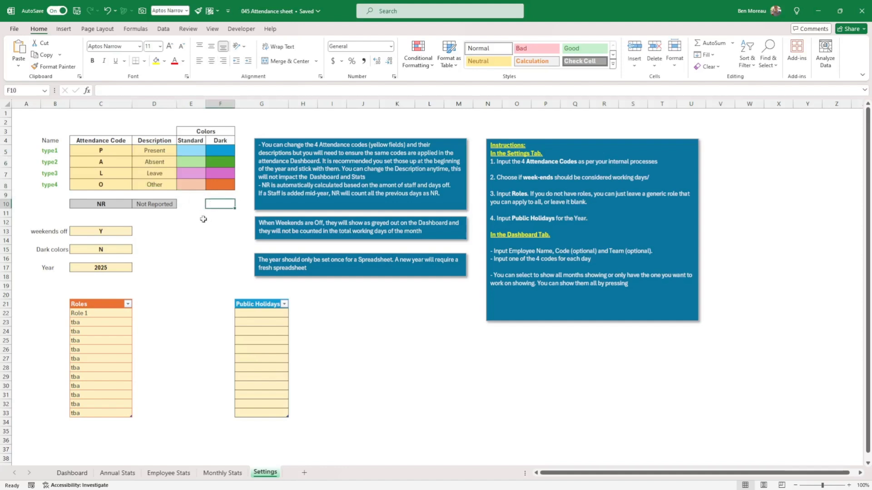
- Inspect the weekends off setting and check how weekends are displayed on the Dashboard
left_click(123, 232)
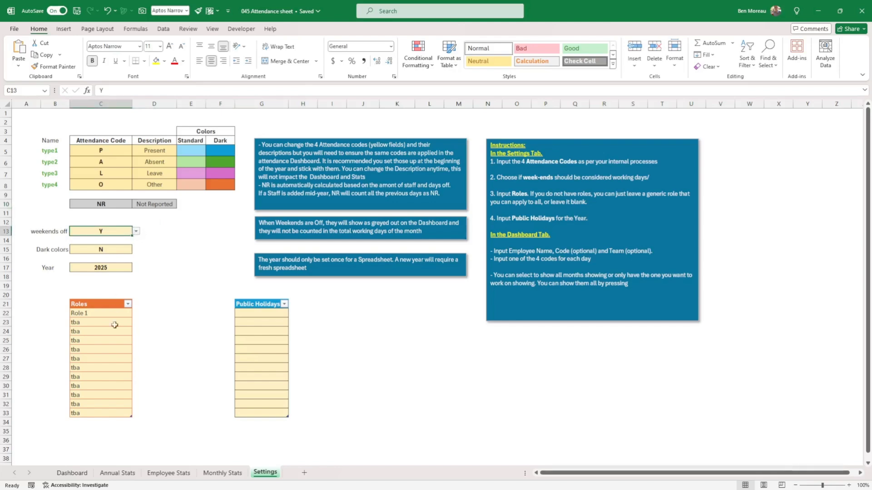
left_click(78, 473)
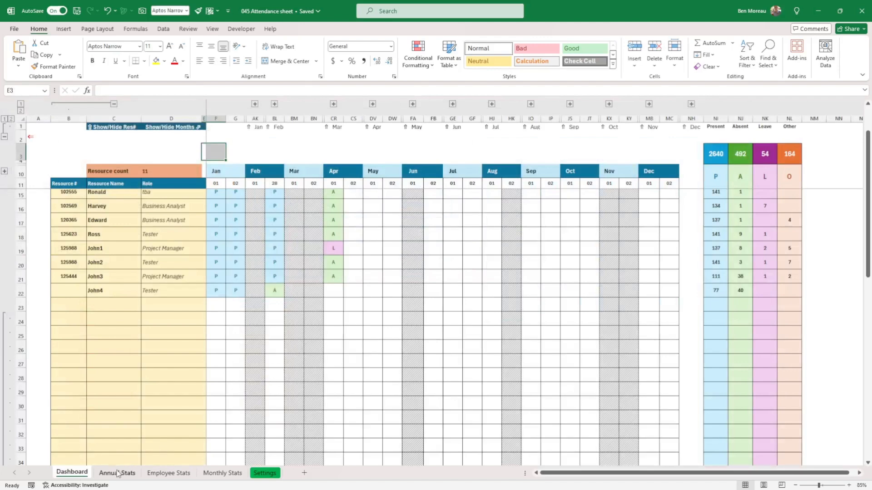
left_click(259, 474)
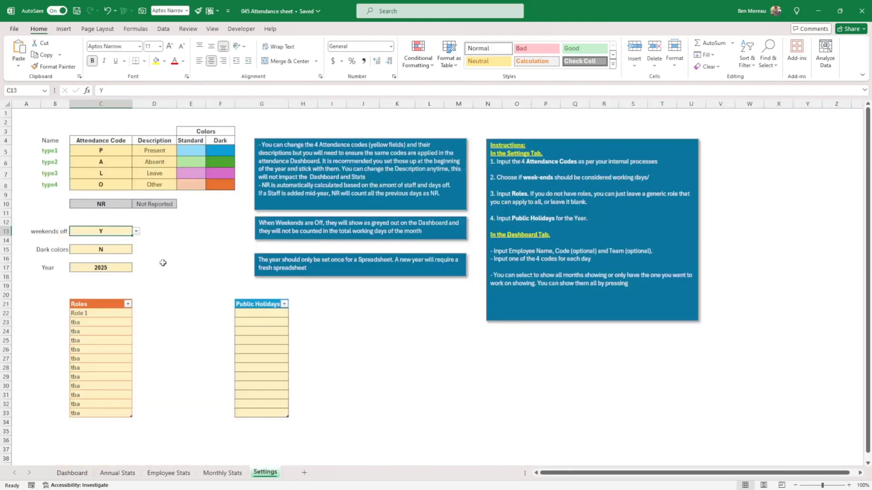
left_click(153, 230)
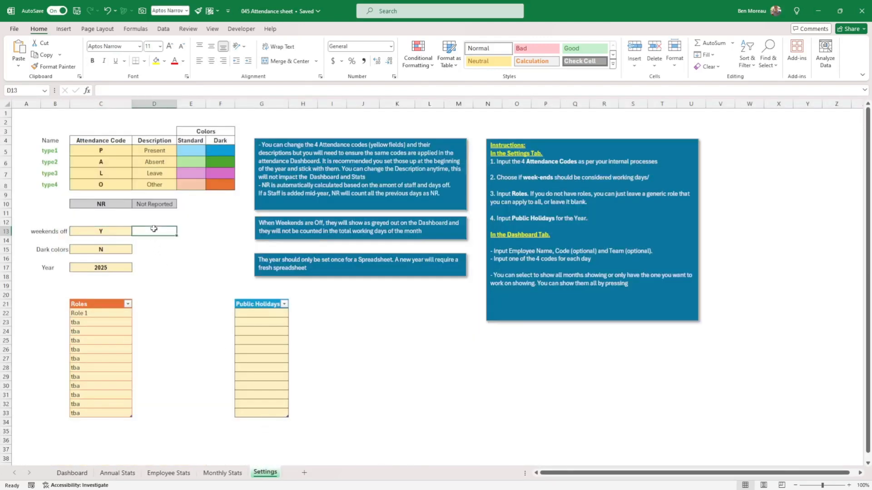
- Compare the Standard and Dark color sets for the Dark colors setting and check the colors used on the Dashboard
left_click(102, 250)
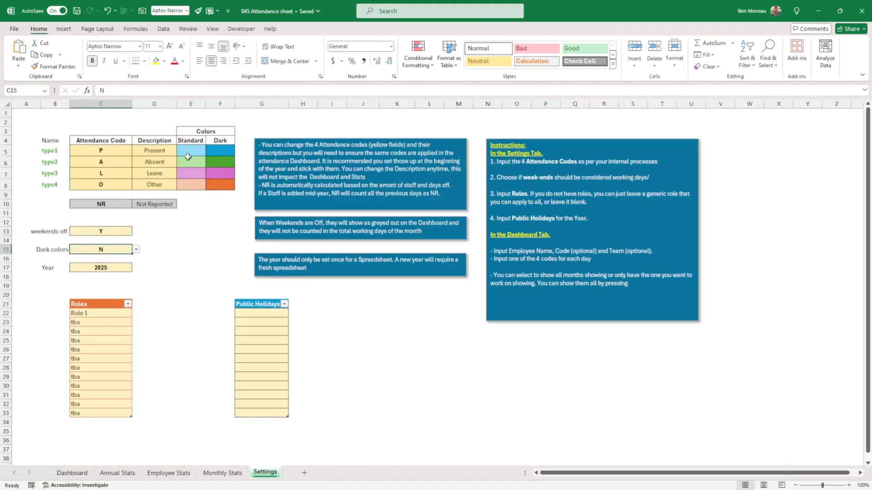
left_click_drag(194, 165, 197, 186)
left_click_drag(216, 150, 214, 184)
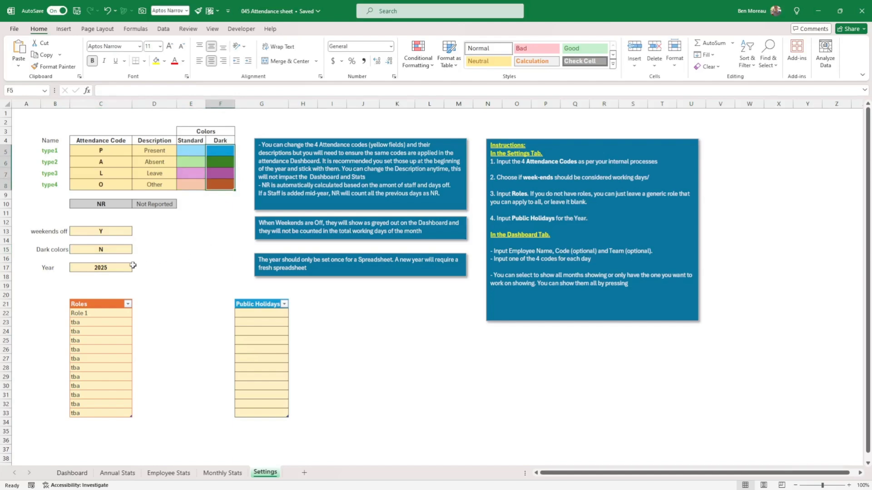
left_click(100, 249)
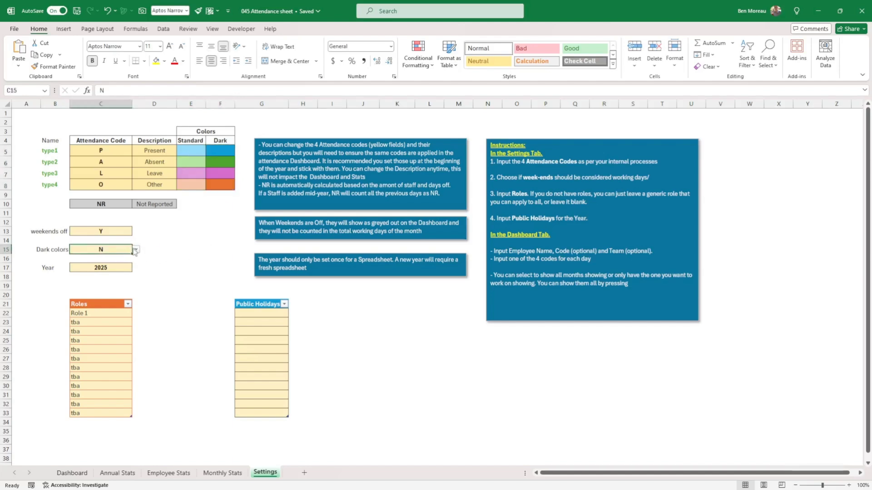
left_click(72, 473)
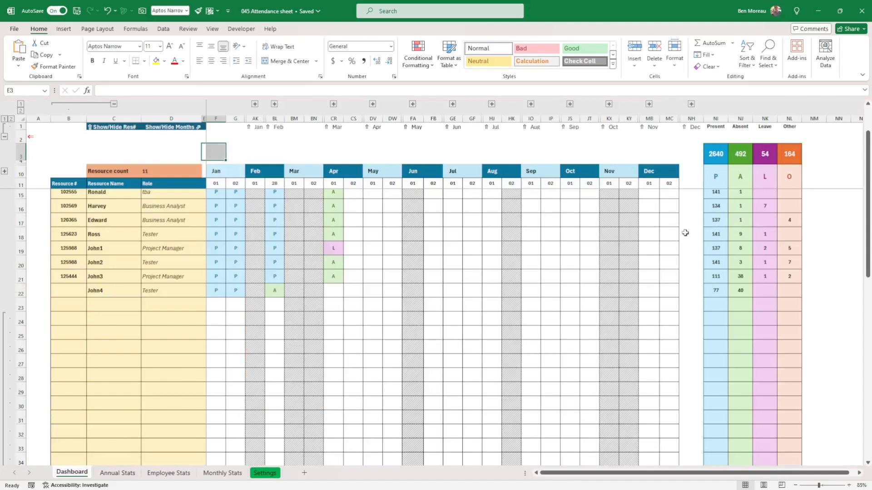
left_click(266, 473)
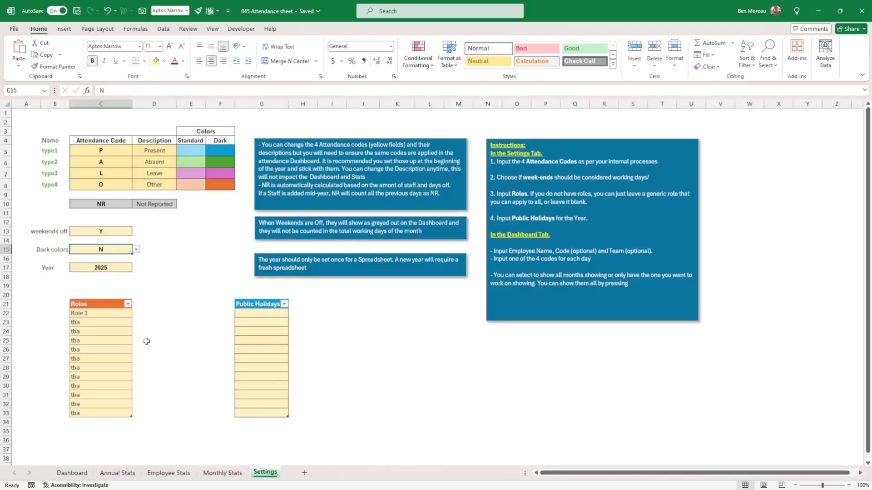
- Set Dark colors to Y in Settings and check the attendance colors on the Dashboard
left_click(136, 249)
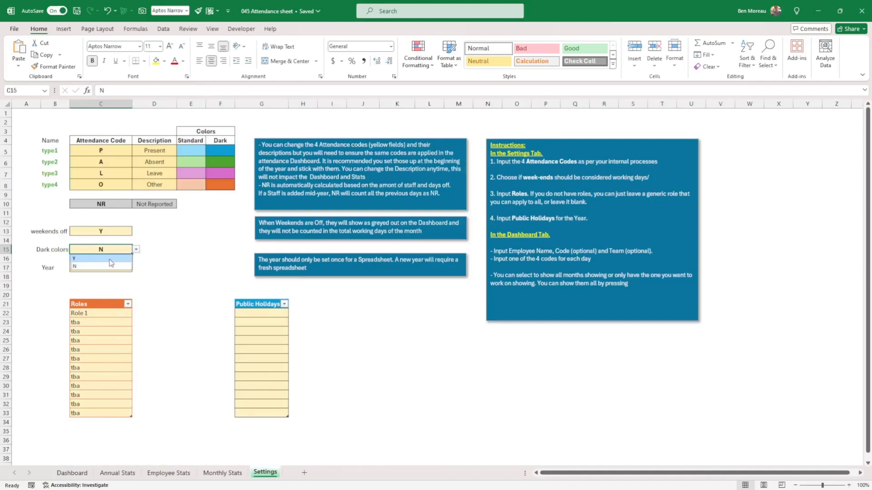
left_click(75, 257)
left_click(73, 473)
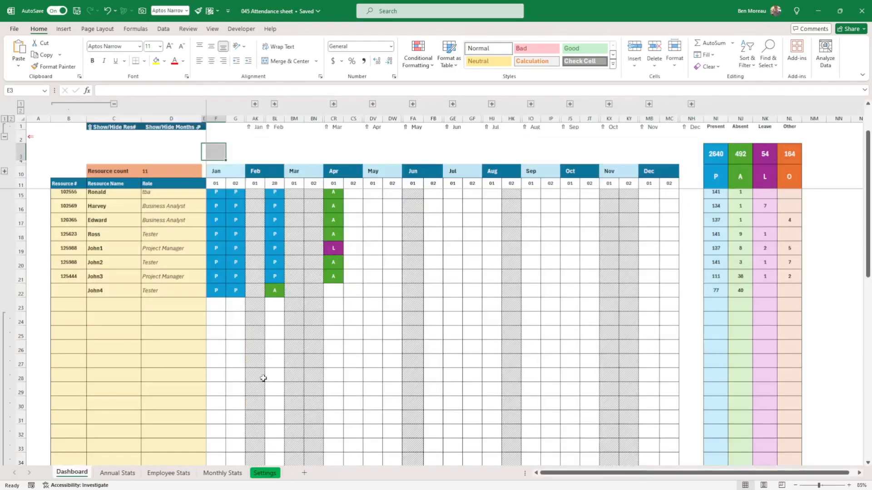
scroll(264, 378, "up", 1)
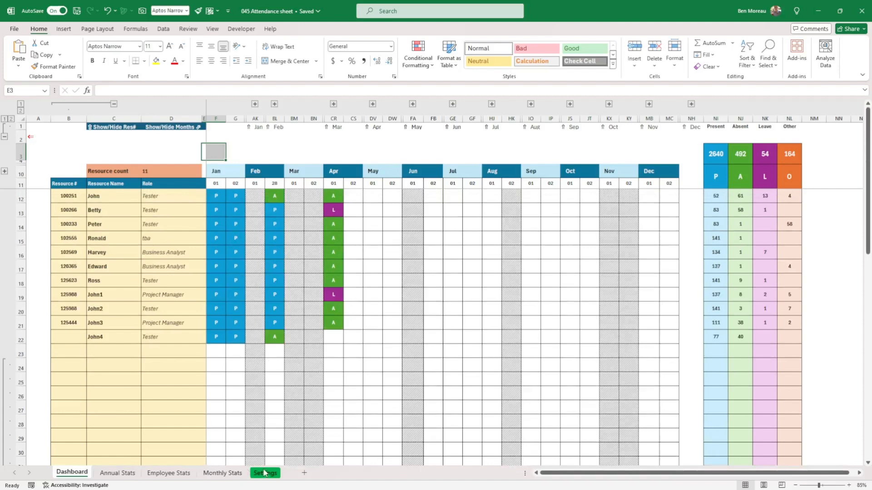
left_click(265, 473)
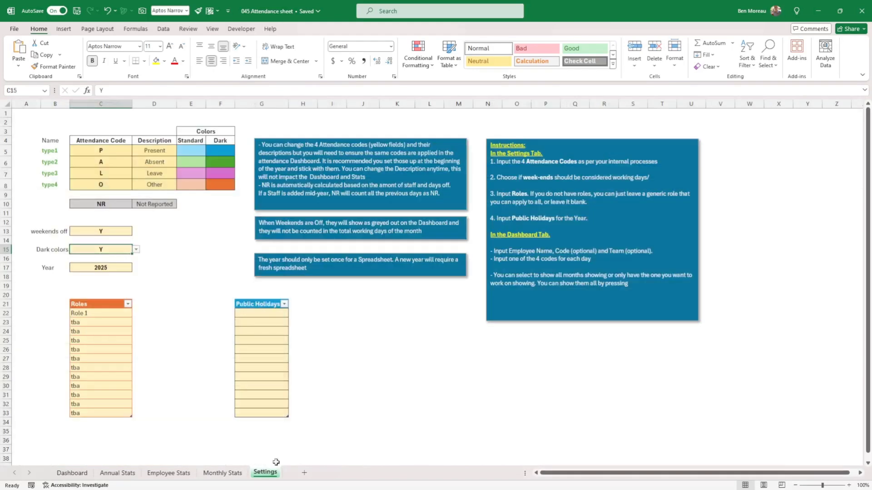
- Examine the Year setting and the entry cells of the Roles and Public Holidays tables in Settings
left_click(100, 267)
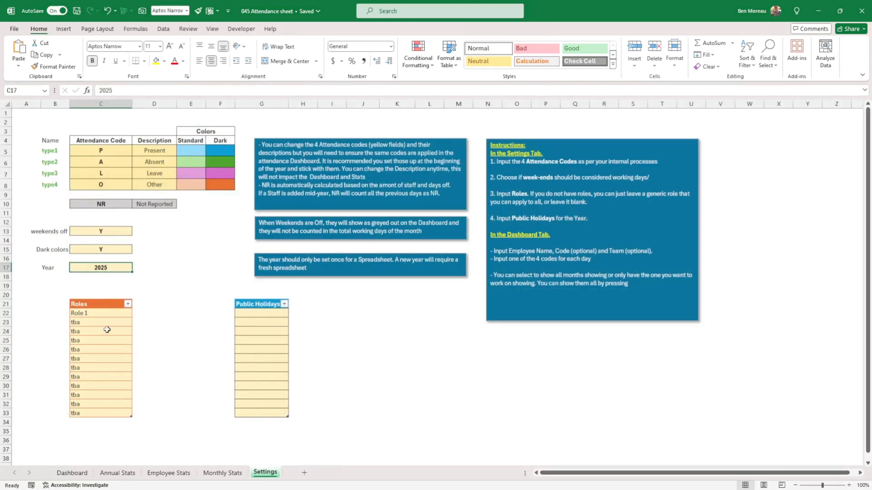
left_click(93, 310)
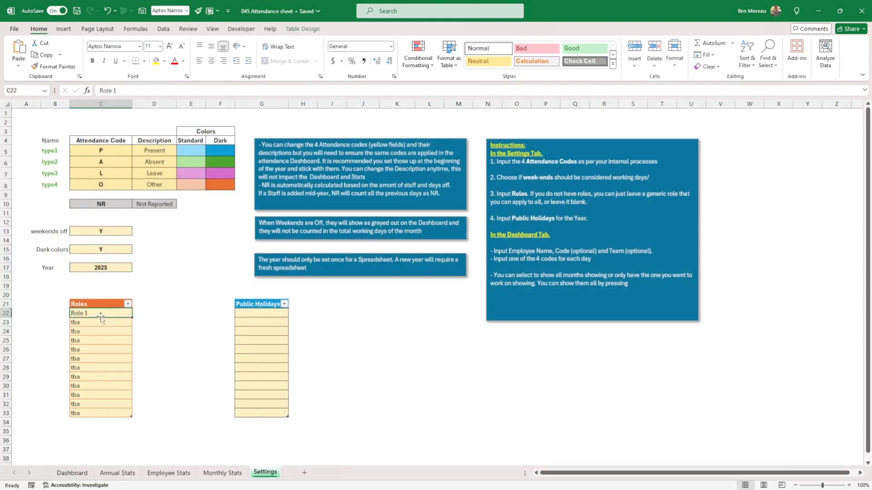
left_click_drag(101, 314, 97, 412)
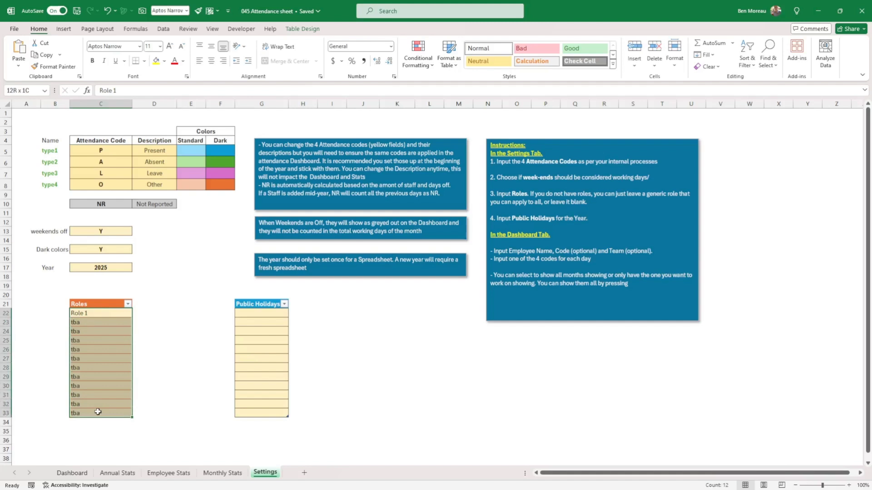
left_click(99, 361)
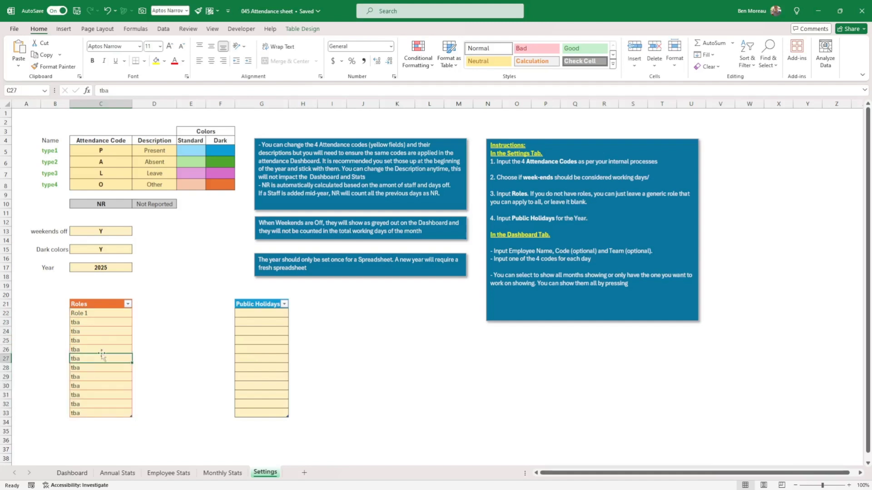
left_click(100, 313)
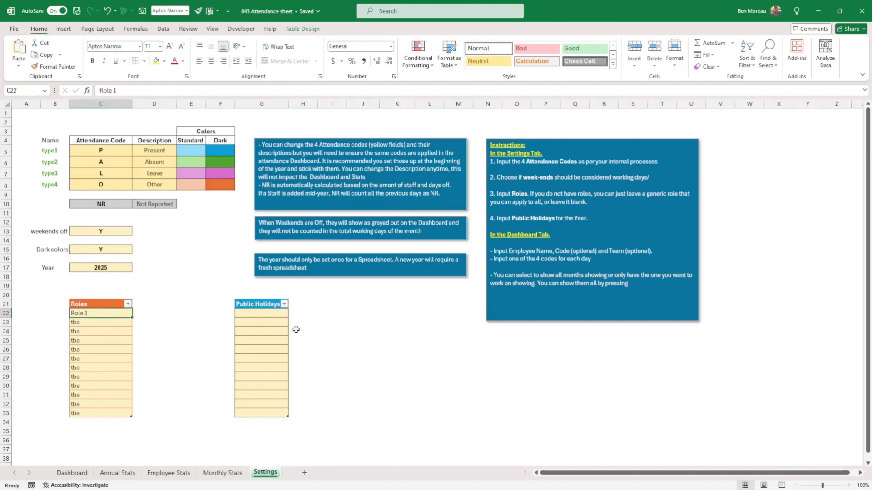
left_click(262, 311)
left_click_drag(262, 310, 266, 395)
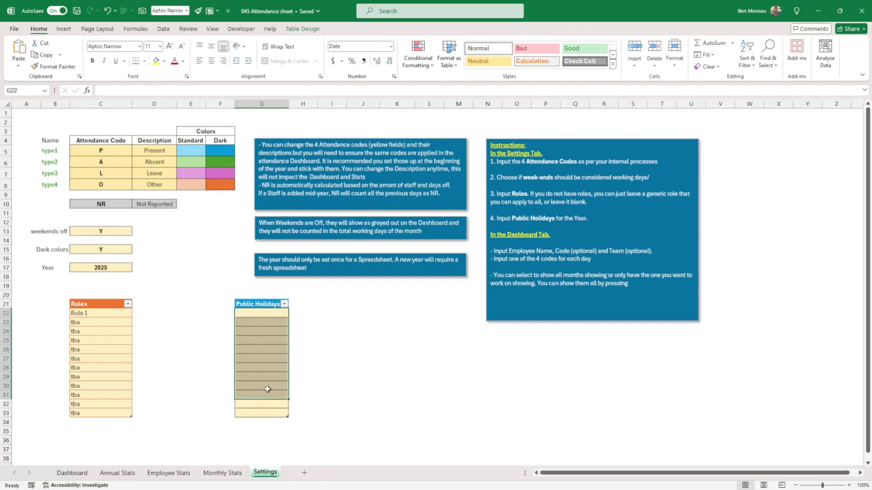
- Examine the Public Holidays entry cells in Settings and the Resource Name list in C12:C22 on the Dashboard
left_click(262, 314)
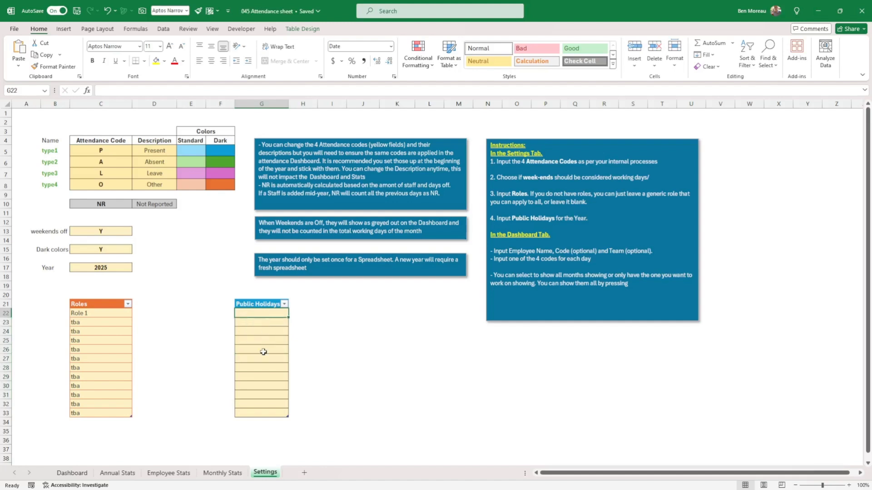
left_click(263, 331)
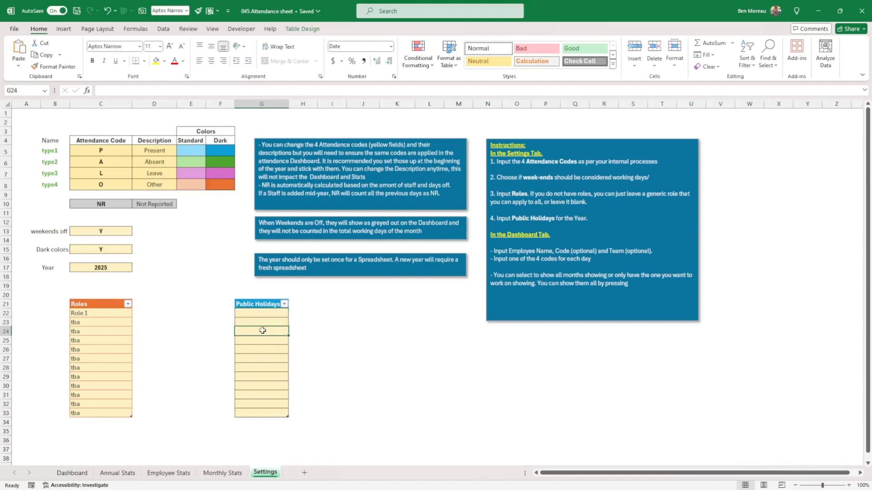
left_click(71, 473)
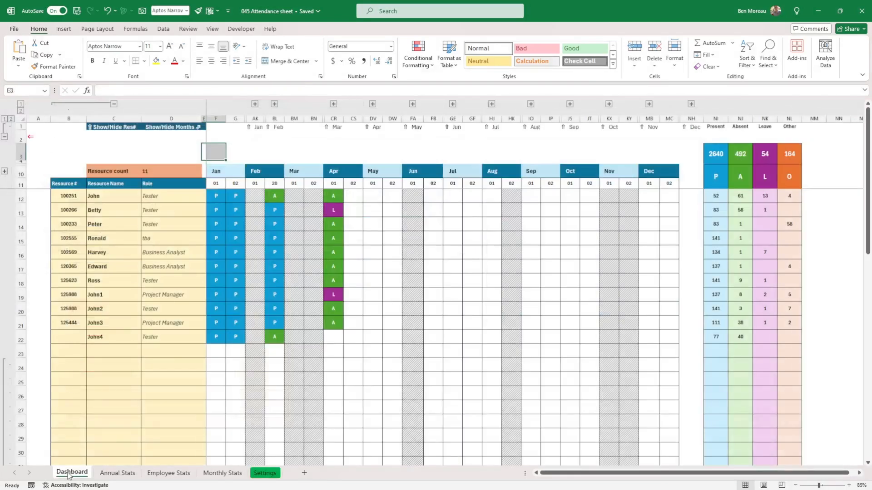
left_click(107, 336)
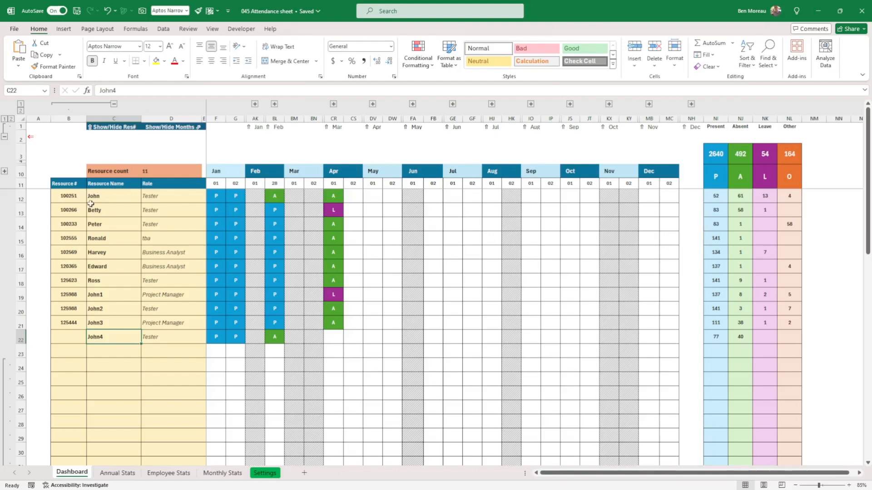
left_click(104, 197)
left_click_drag(104, 197, 101, 334)
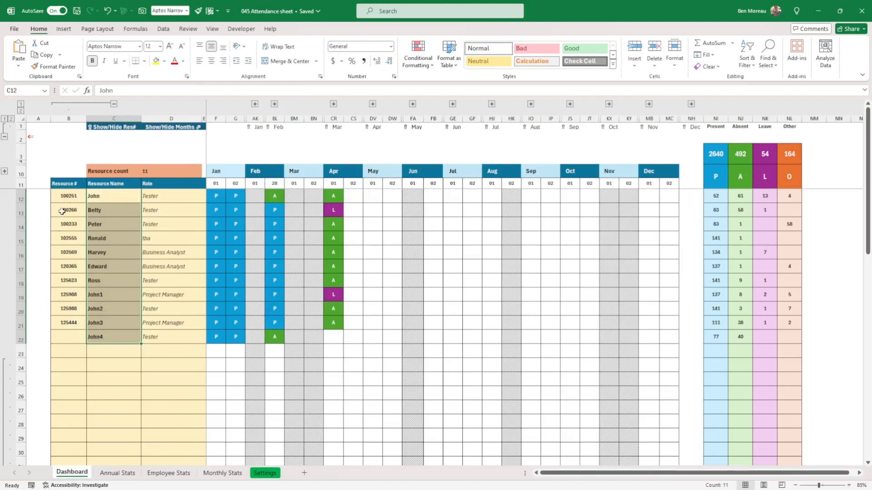
- Clear the resource numbers in B20:B21, then collapse and re-expand the Resource # column group
left_click_drag(61, 211, 66, 268)
left_click_drag(66, 310, 68, 323)
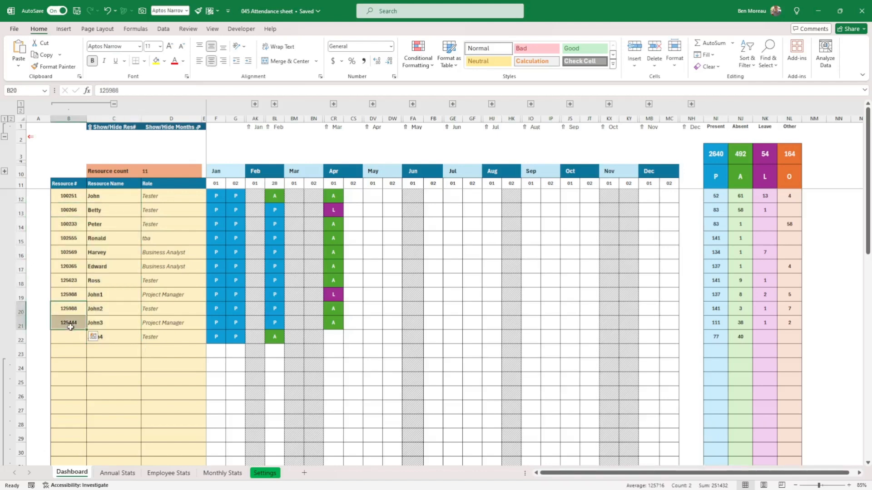
key("Delete")
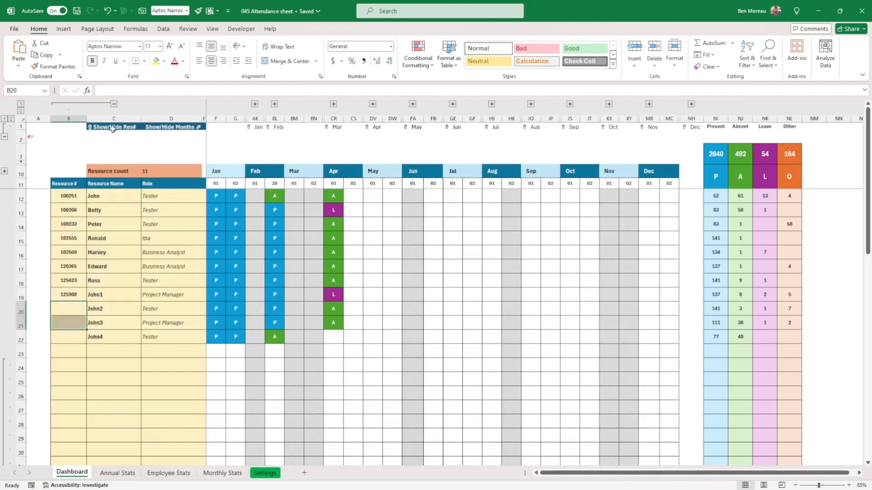
left_click(115, 104)
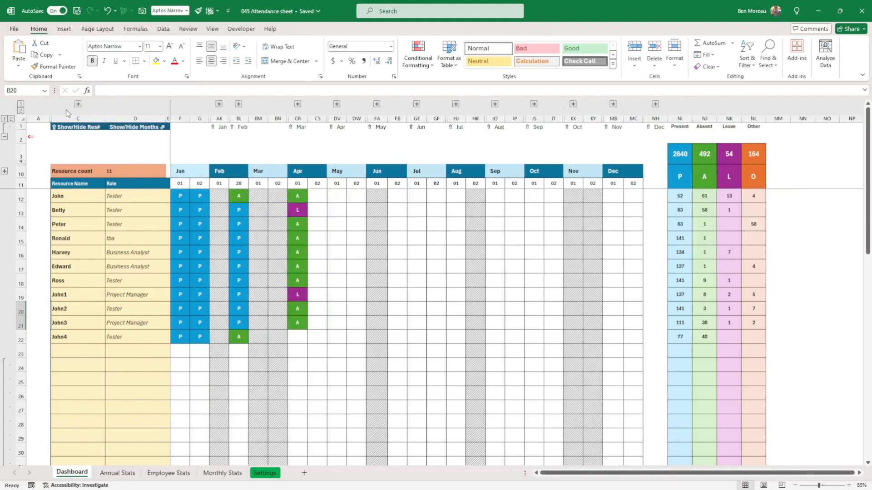
left_click(78, 105)
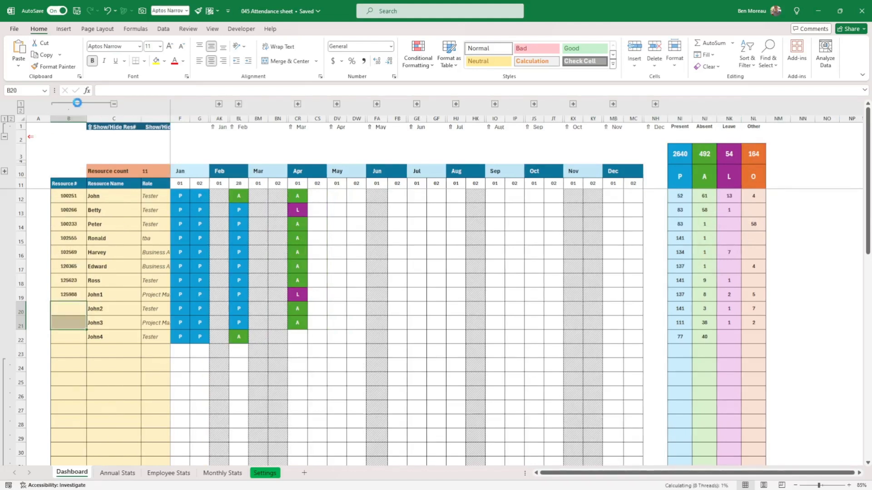
- Set the role in row 15 of the Dashboard to Role 1
left_click(120, 196)
left_click(153, 240)
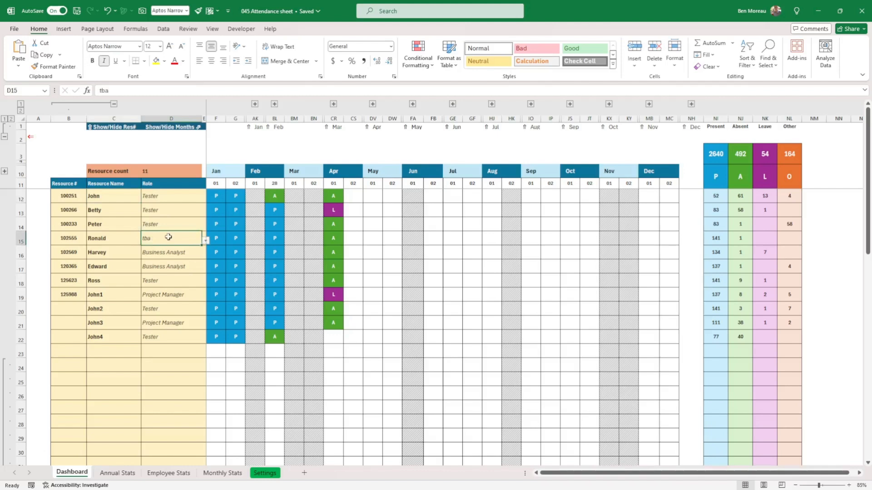
left_click(205, 241)
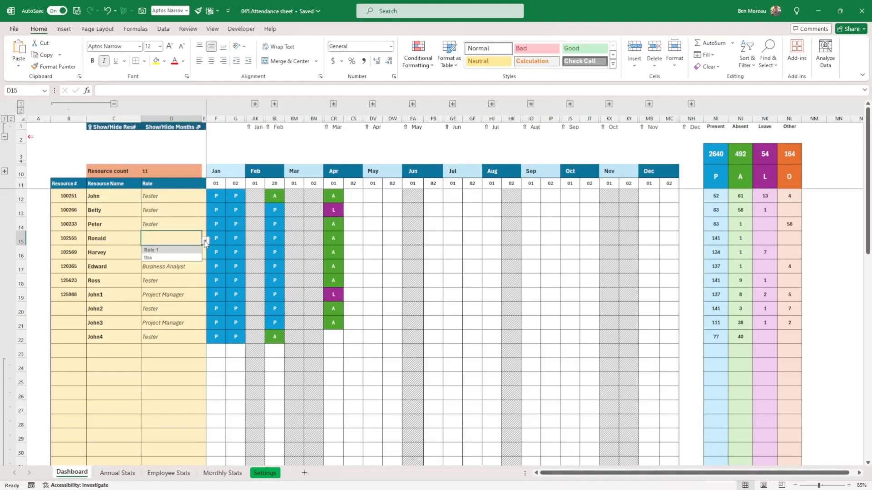
left_click(176, 251)
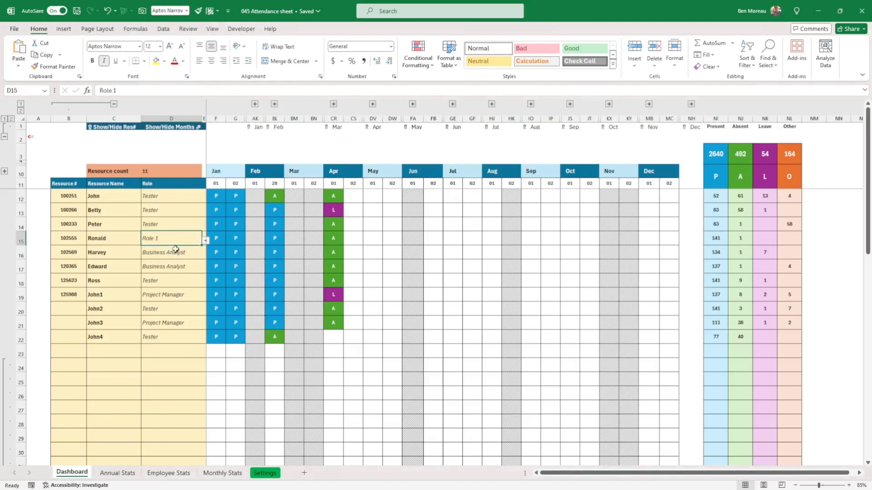
- Review the Roles table in Settings that supplies the role choices and return to the Dashboard
left_click(265, 473)
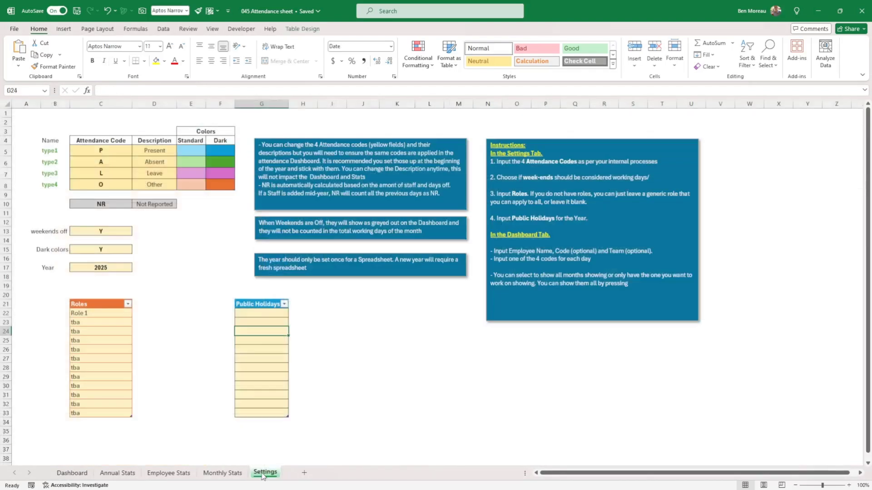
left_click_drag(83, 314, 86, 357)
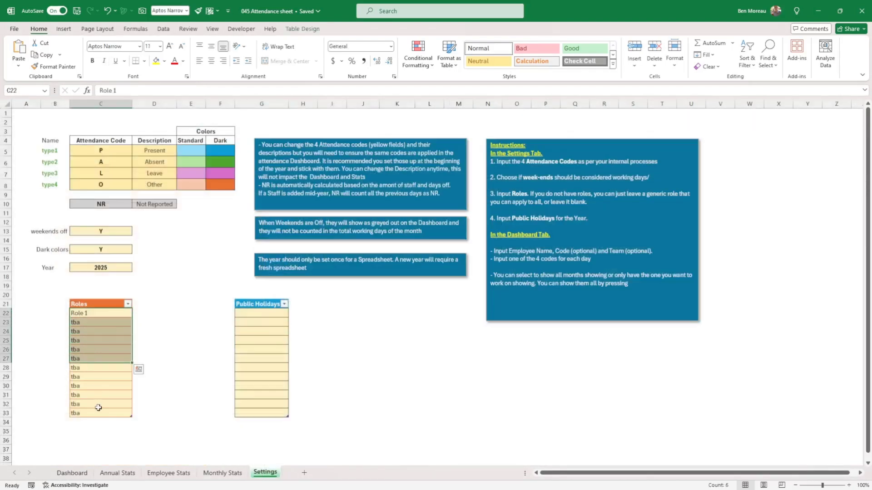
left_click(72, 473)
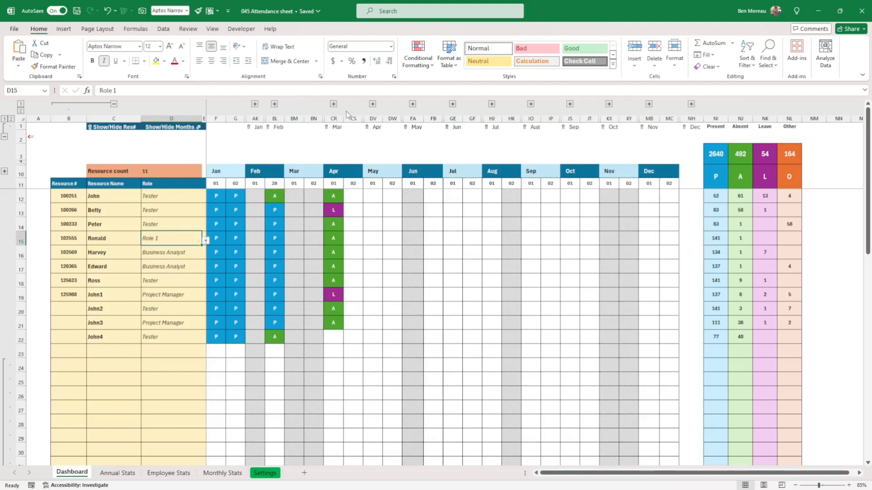
- Enter the April 2 attendance on the Dashboard: A in rows 12 and 13, and L in row 14
left_click(352, 197)
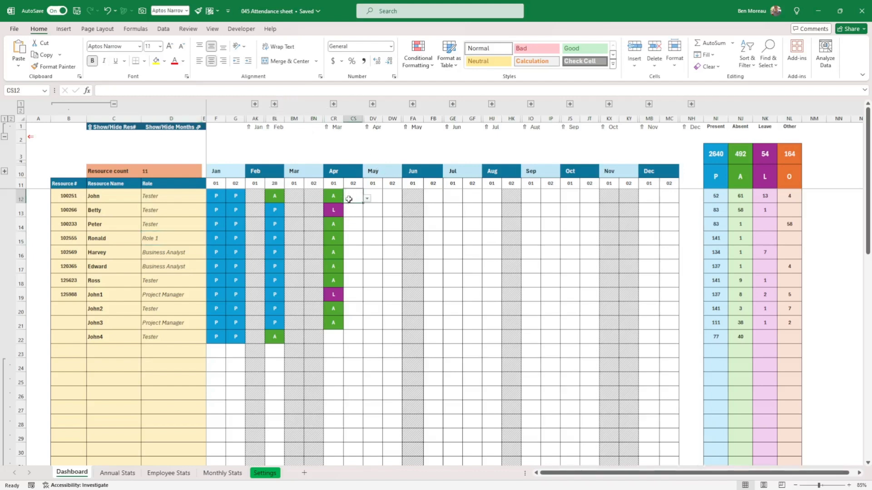
left_click(367, 199)
left_click(357, 216)
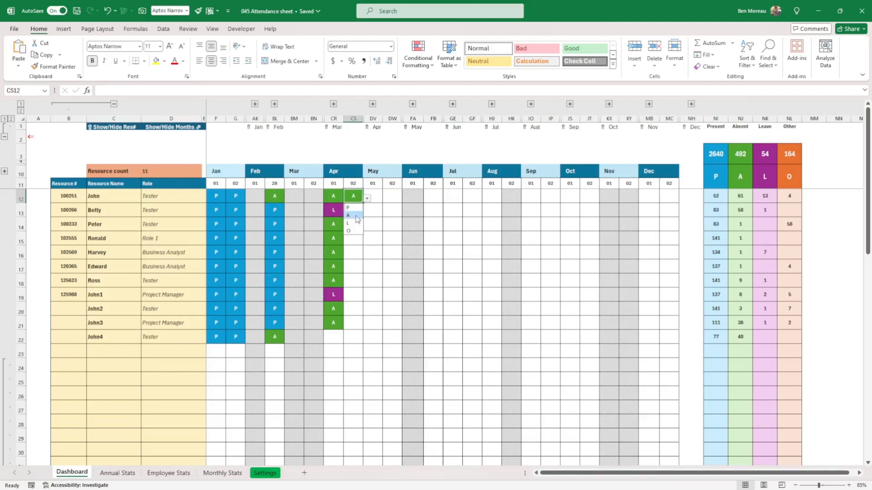
left_click(357, 216)
left_click(360, 213)
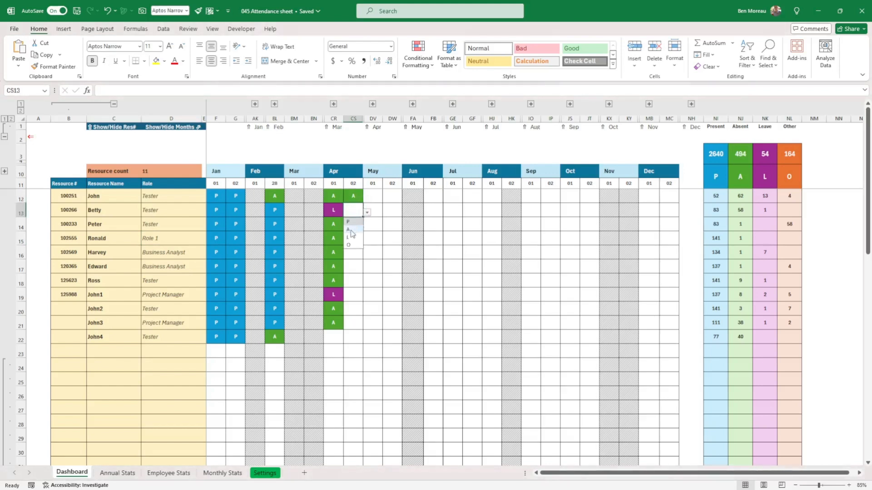
type("A")
left_click(360, 227)
left_click(366, 227)
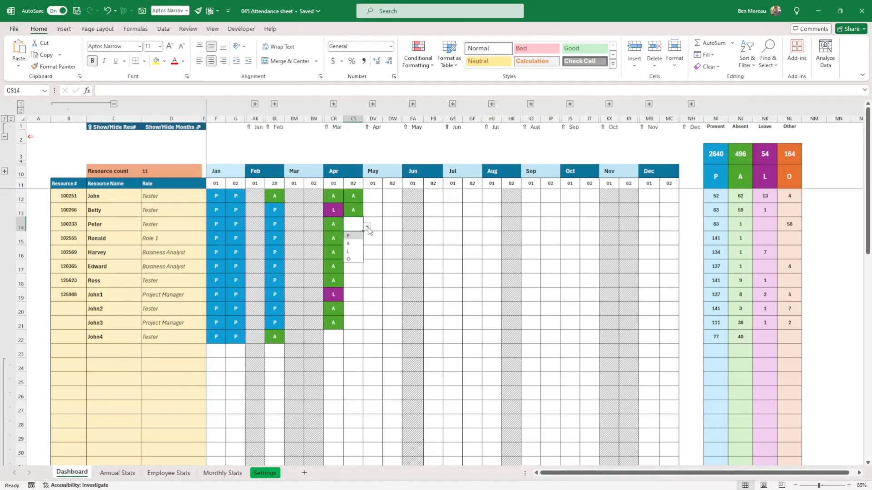
left_click(350, 248)
left_click(351, 254)
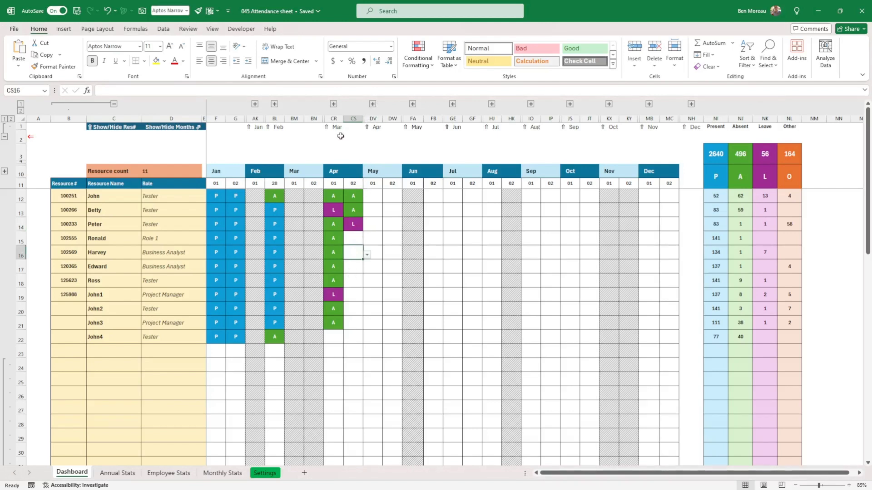
- Expand the April column group on the Dashboard to show all days through the end of the month
left_click(373, 104)
scroll(409, 227, "right", 2)
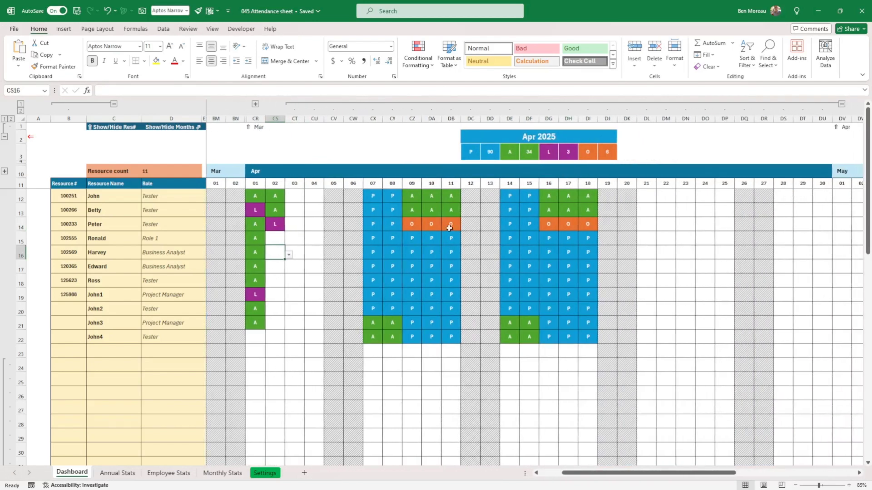
left_click(667, 269)
scroll(666, 268, "right", 5)
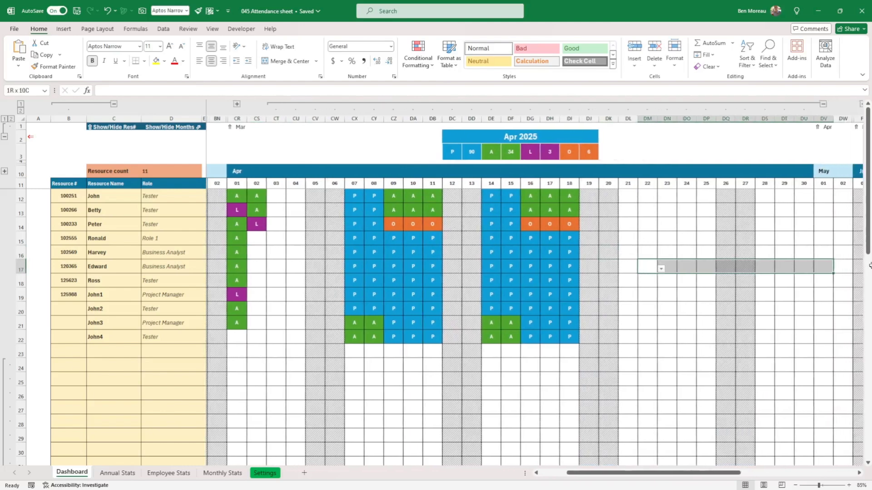
left_click(604, 252)
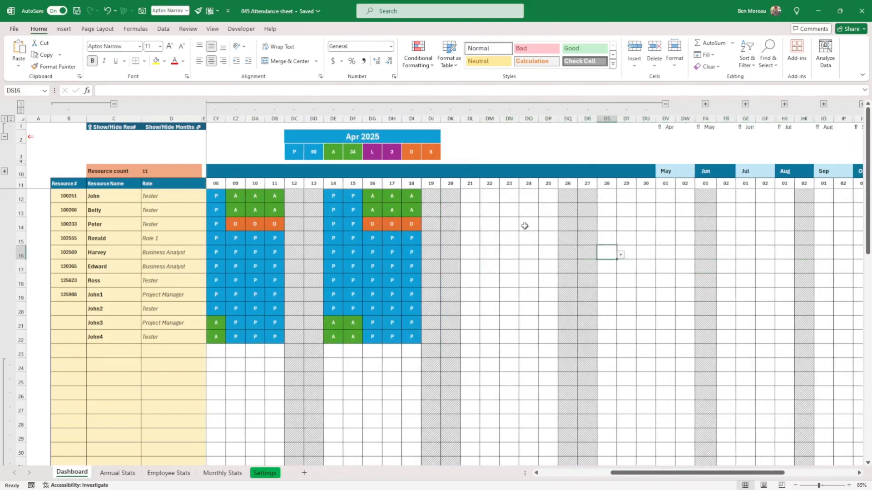
- Enter P for April 21 in row 12 and fill it across April 21 to 25 for rows 12 to 22
left_click(470, 197)
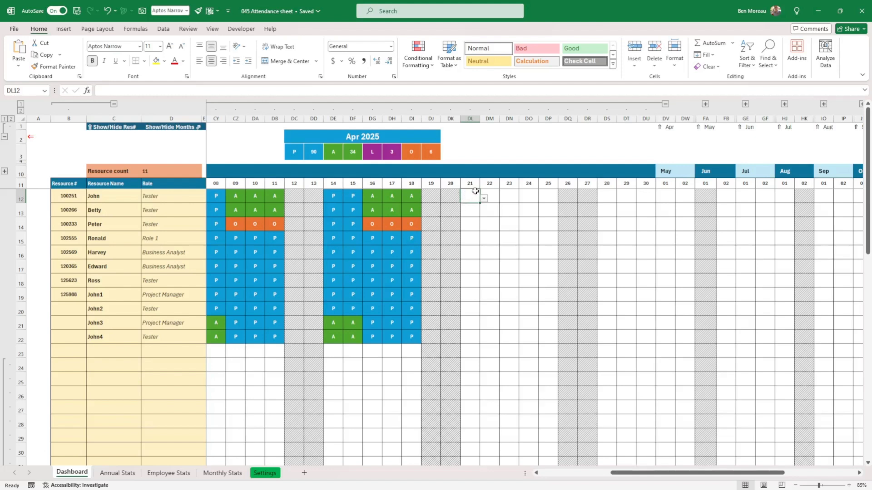
type("P")
key("Return")
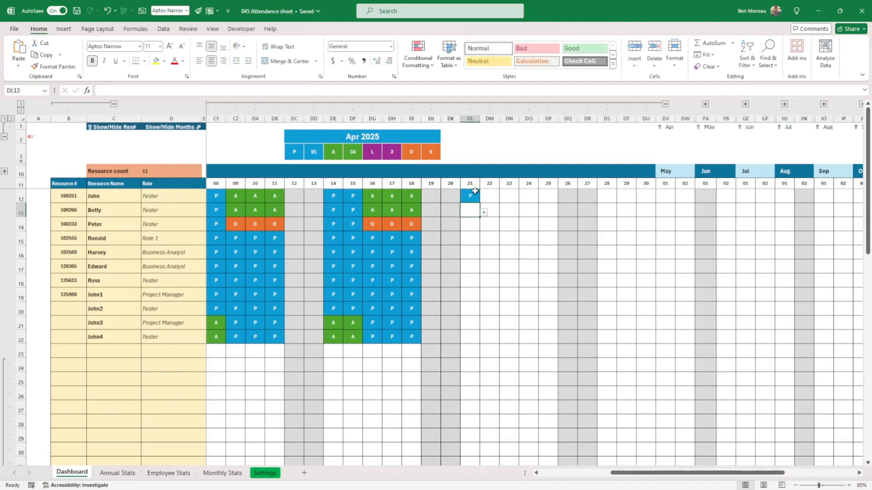
left_click(469, 193)
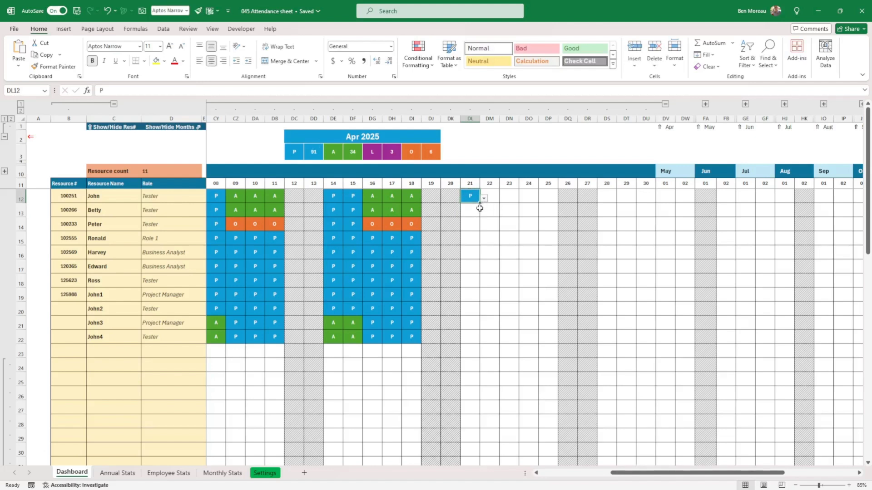
left_click_drag(477, 205, 553, 344)
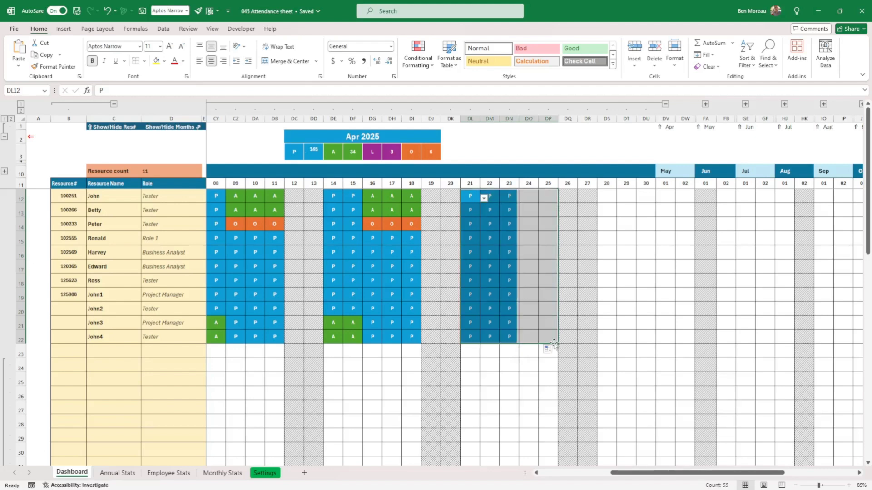
left_click(516, 313)
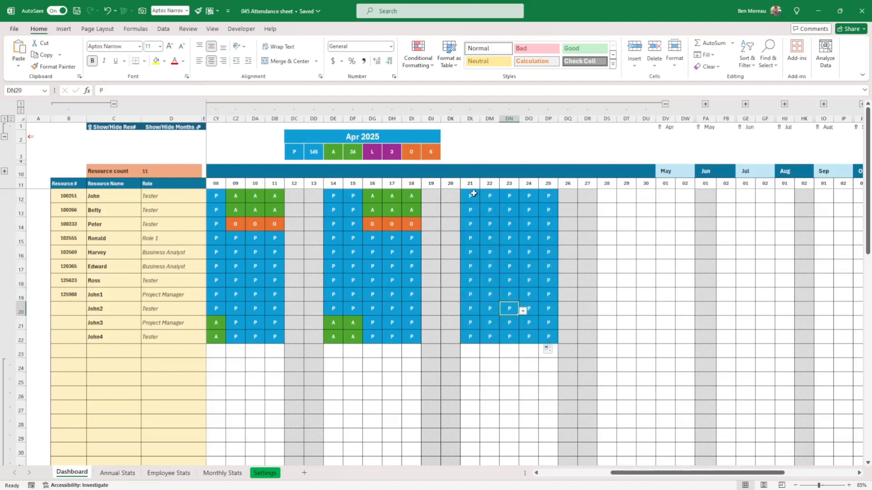
- Change the April 21 attendance in row 19 to A and the April 22 attendance in row 18 to L
left_click(490, 223)
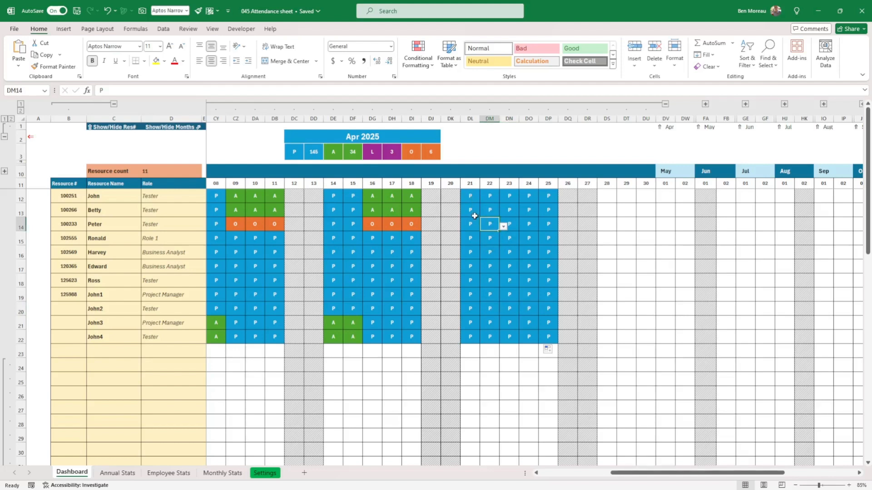
left_click(473, 253)
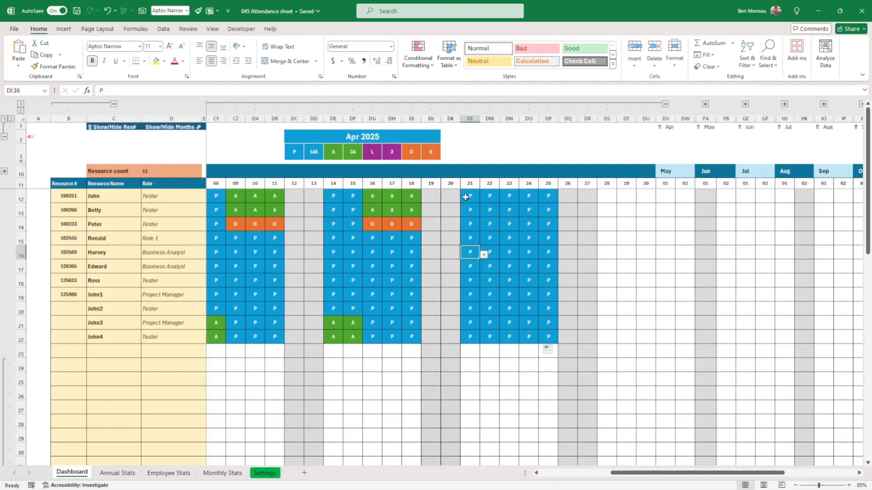
left_click(471, 296)
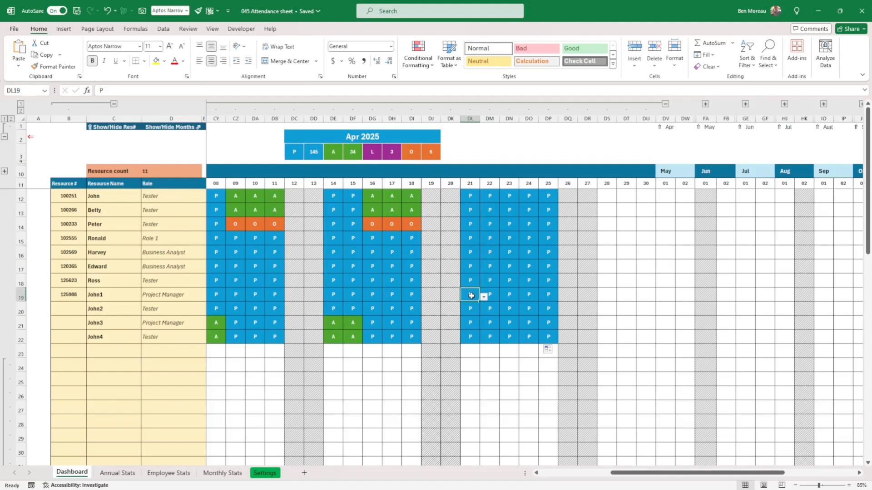
left_click(484, 297)
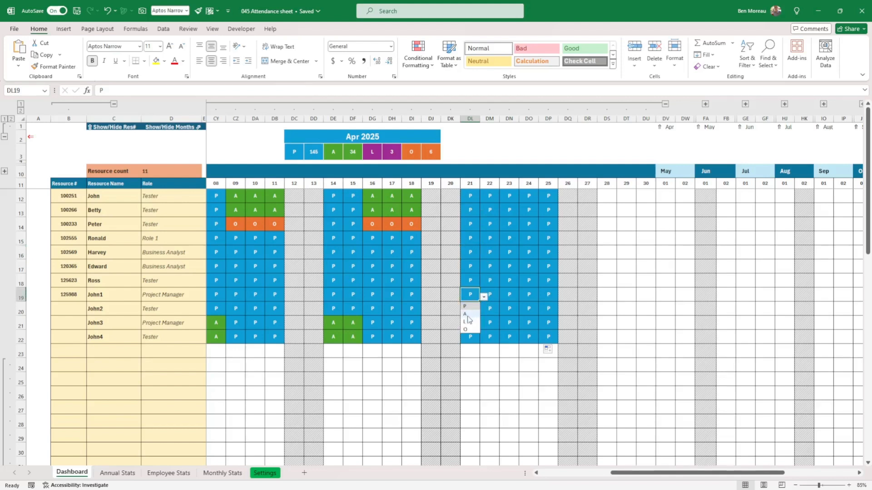
left_click(466, 314)
left_click(489, 284)
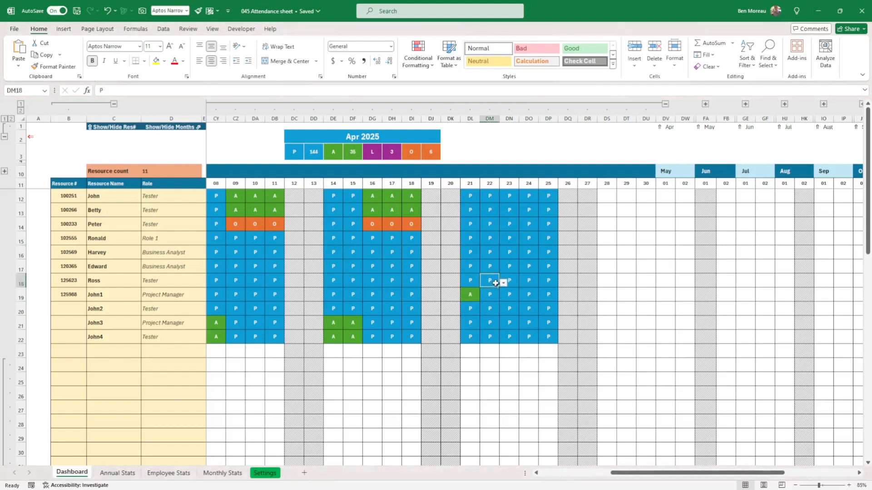
left_click(503, 283)
left_click(494, 309)
left_click(504, 322)
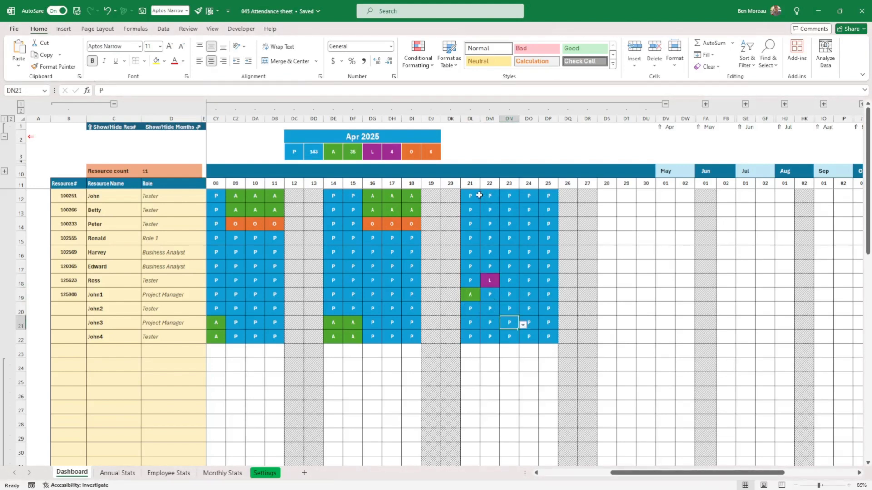
- Clear the attendance codes for April 21 to 25 in Dashboard rows 12 to 22
left_click_drag(471, 198, 540, 348)
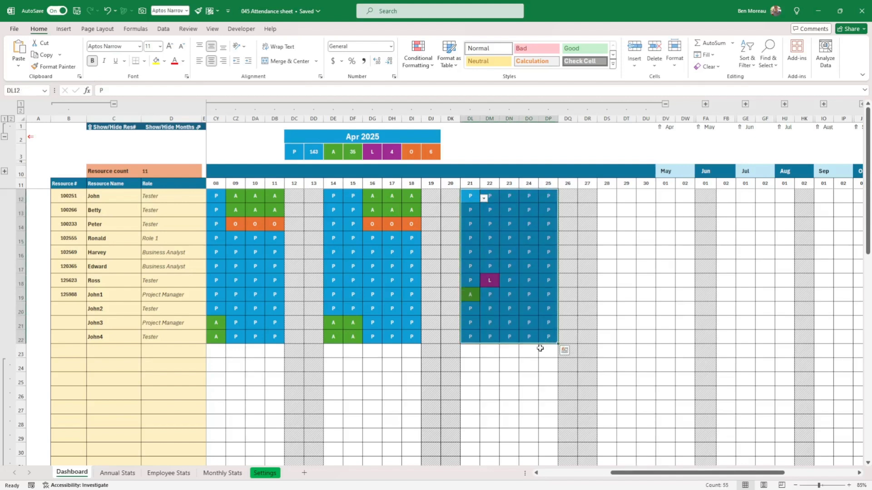
key("Delete")
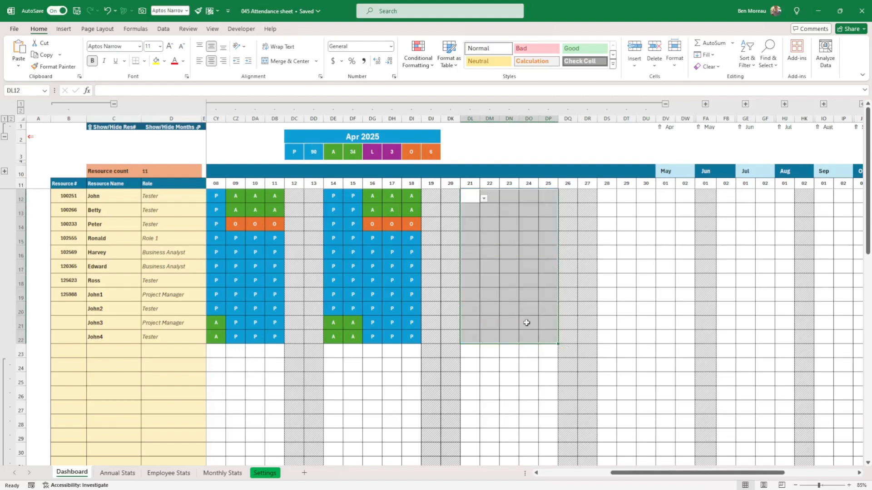
left_click(526, 322)
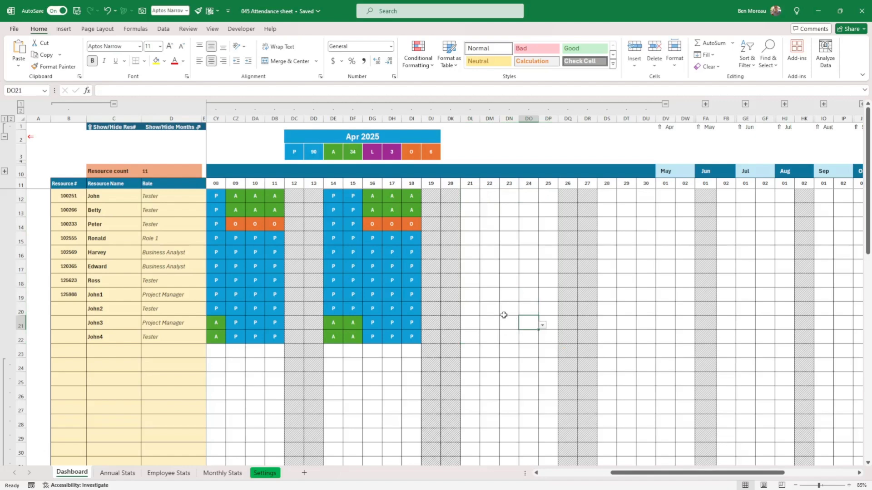
- Expand all column groups on the Dashboard, and collapse them all so every month is condensed alongside the annual totals
left_click(190, 150)
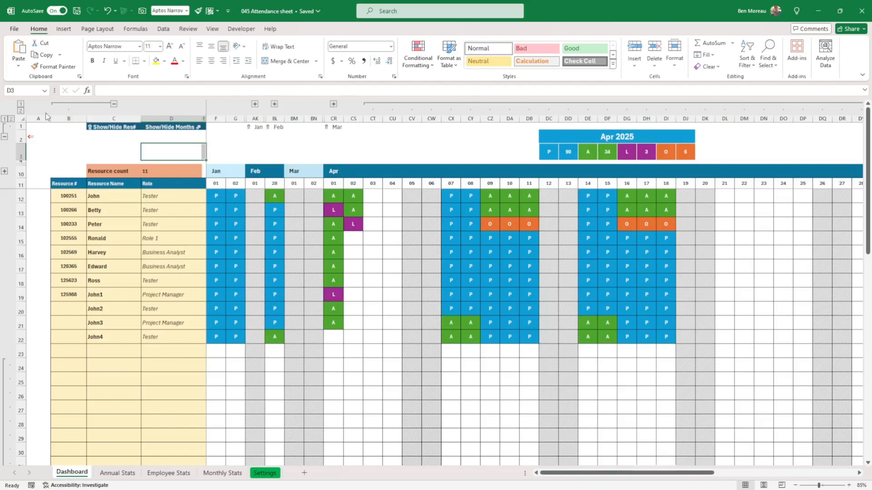
left_click(21, 110)
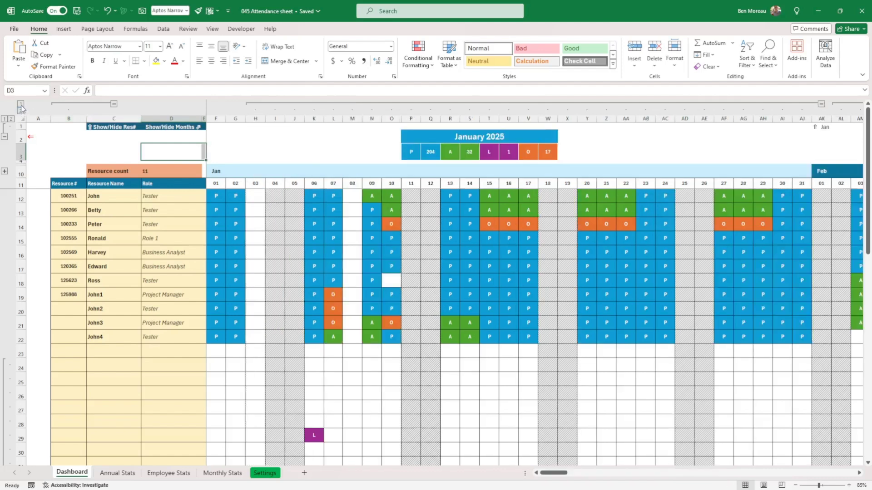
left_click(20, 104)
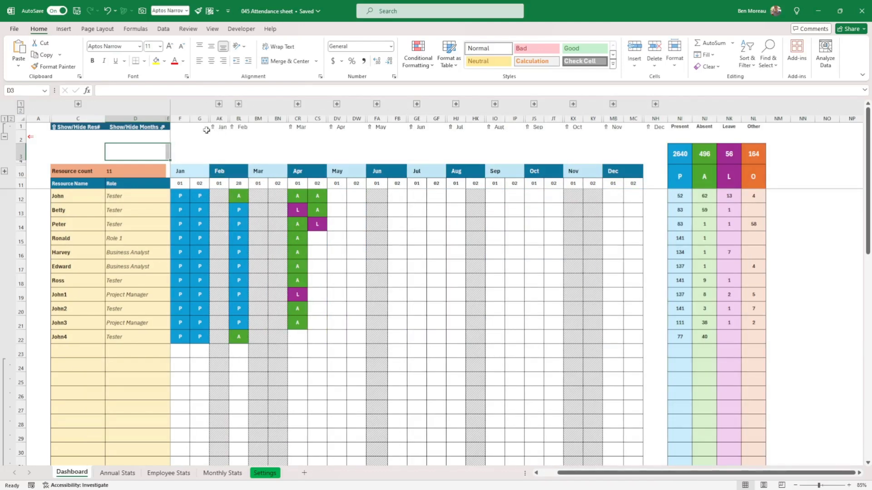
left_click_drag(207, 135, 621, 129)
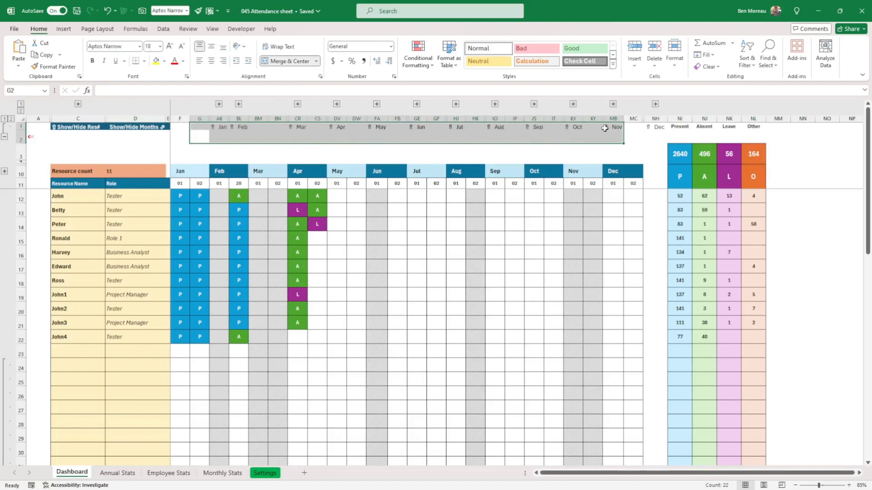
left_click(20, 111)
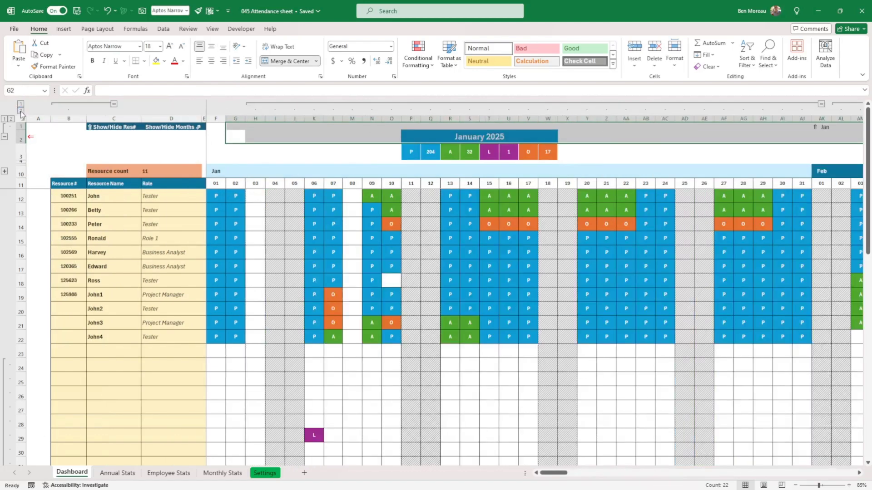
left_click(20, 105)
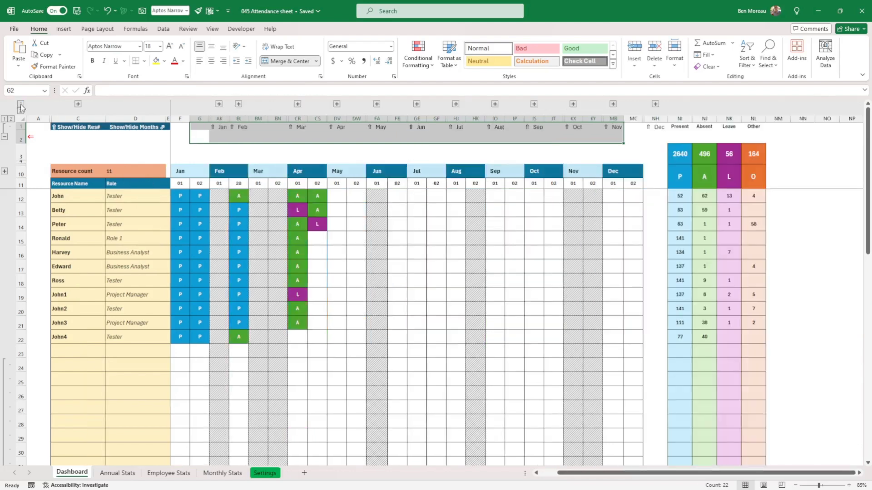
left_click(368, 207)
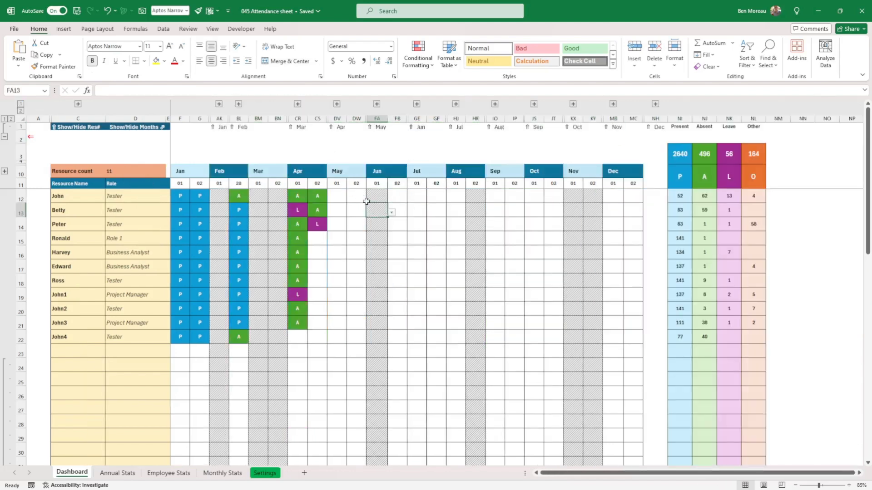
- Expand the May column group and select the Other count in the May 2025 summary
left_click(377, 104)
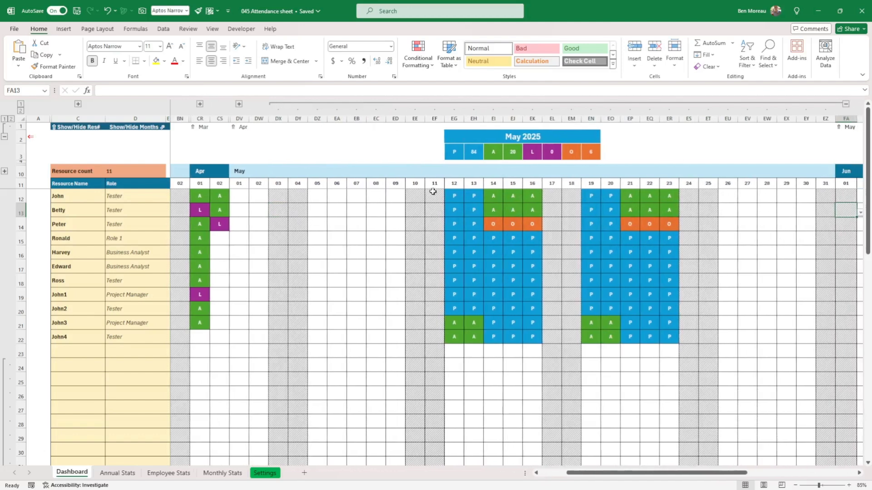
left_click_drag(795, 277, 833, 268)
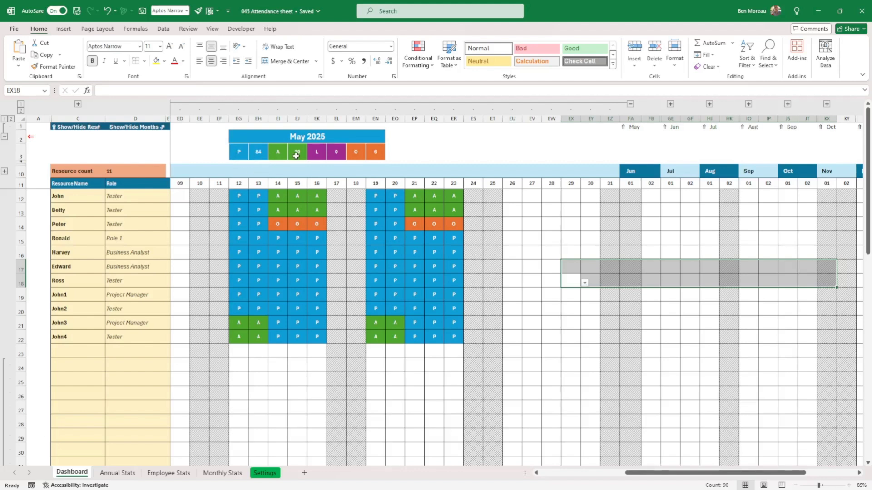
left_click(376, 153)
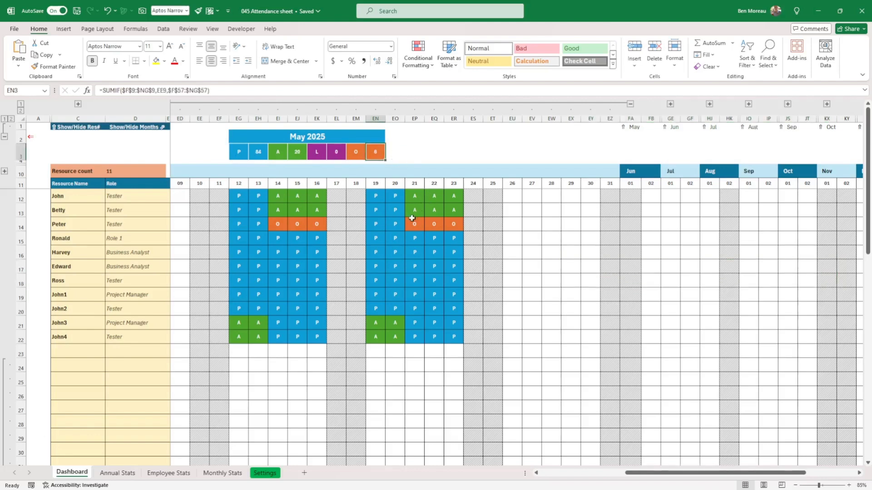
- Examine the daily totals per attendance code beneath the Dashboard's attendance grid for May
scroll(412, 218, "down", 3)
scroll(413, 214, "down", 3)
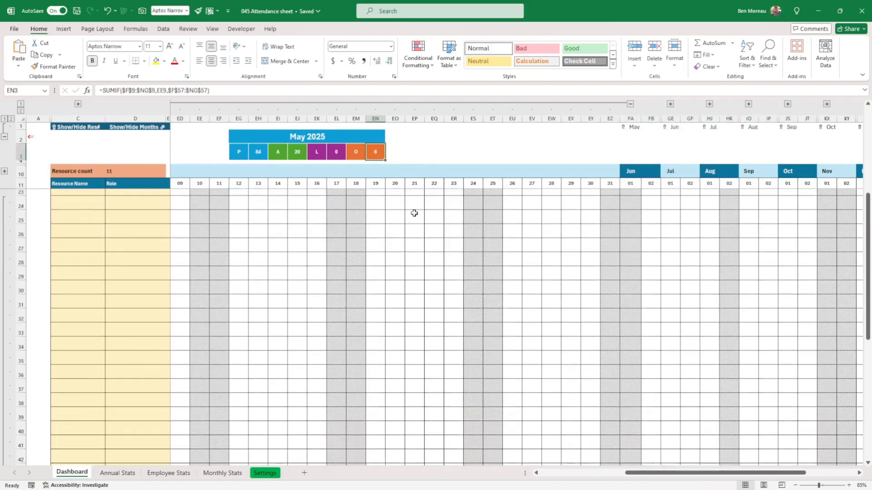
scroll(414, 213, "down", 4)
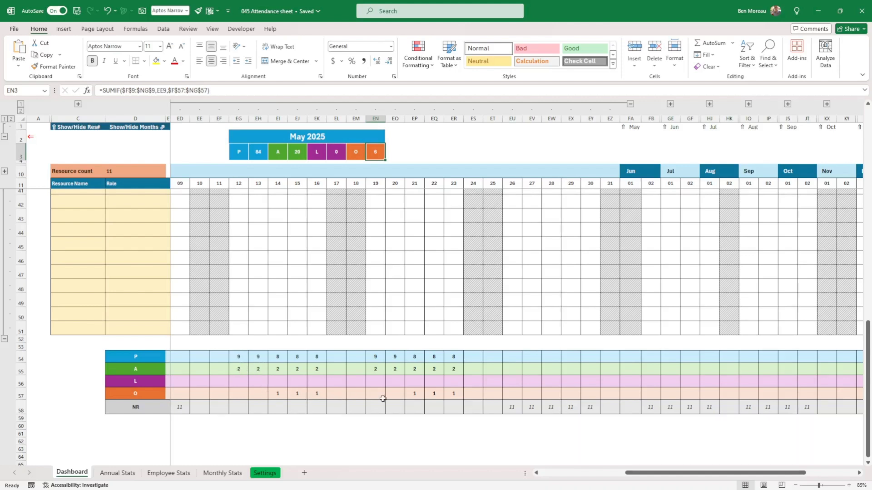
left_click(500, 380)
left_click(747, 259)
left_click_drag(748, 259, 869, 258)
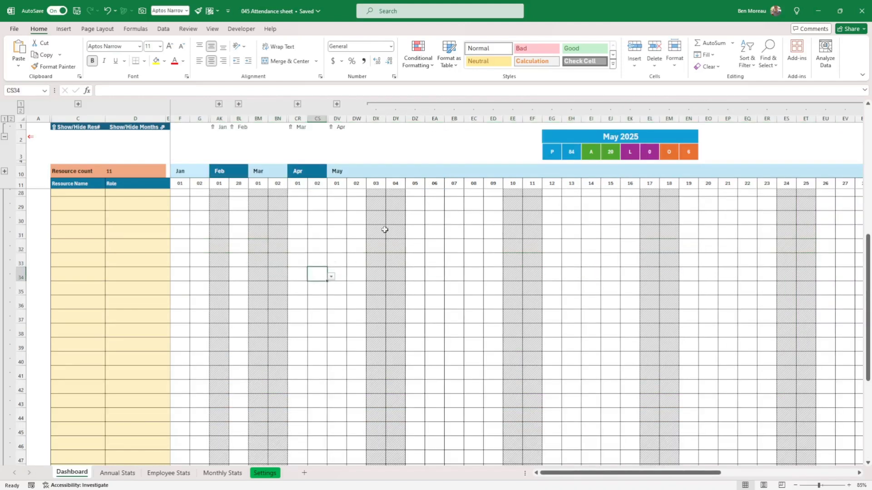
- Unhide the grouped helper rows with the holiday and weekend flags above the Resource count row, and hide them again
left_click(4, 172)
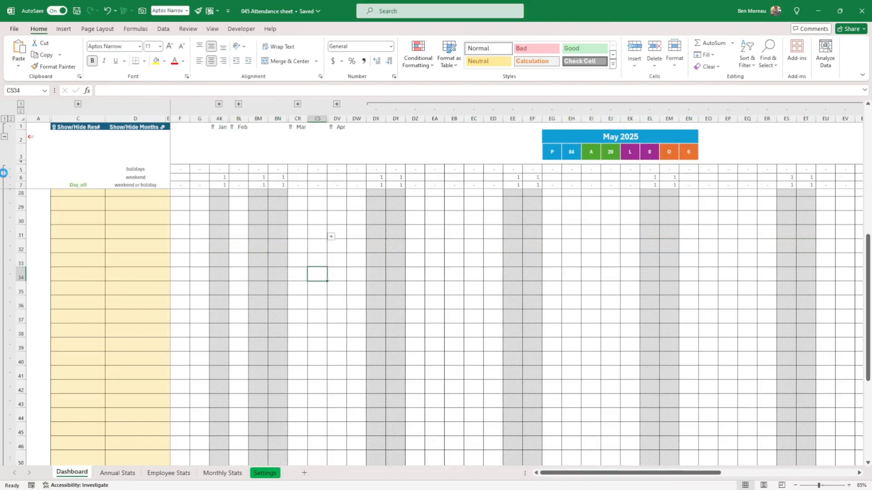
scroll(7, 176, "up", 5)
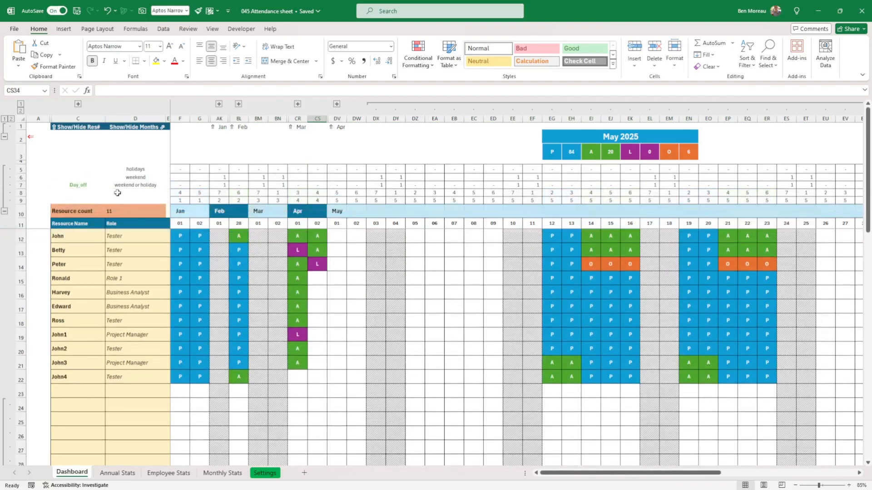
left_click(4, 212)
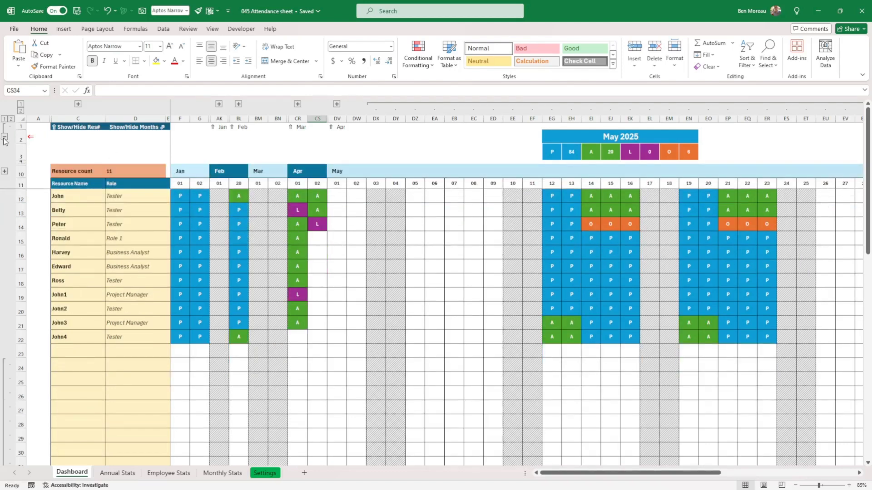
- Collapse the grouped top row holding the month labels and show/hide captions, and expand it again
left_click_drag(395, 128, 144, 132)
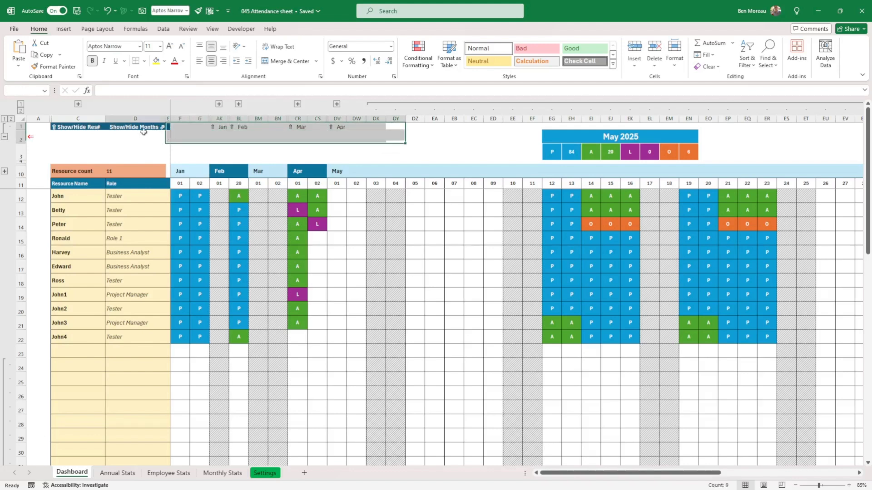
left_click(5, 136)
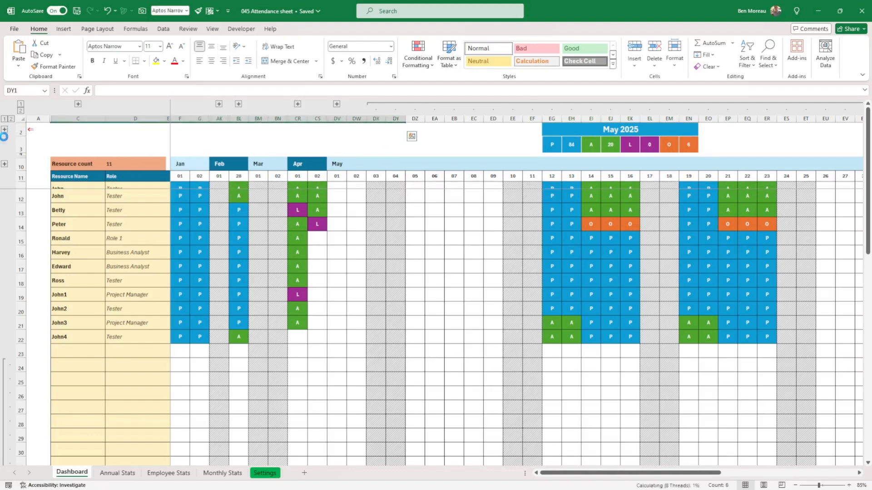
left_click(5, 130)
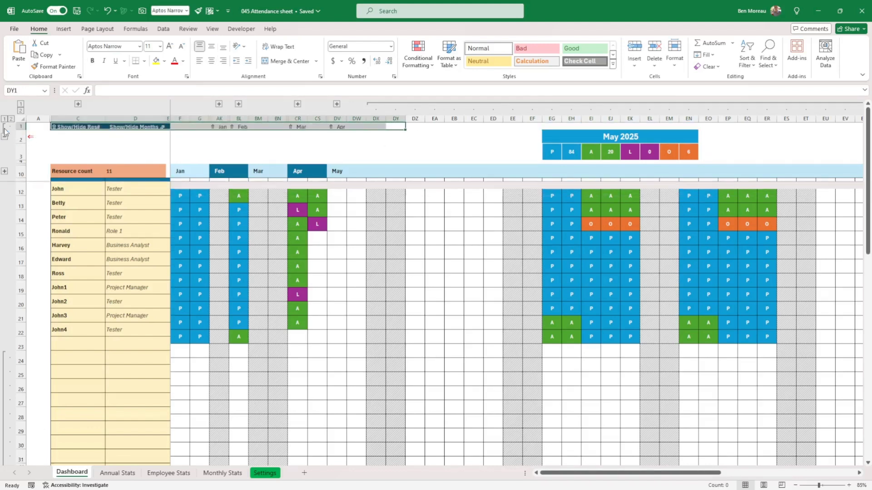
- Show the Resource # column on the Dashboard and hide it again
left_click_drag(216, 136, 111, 137)
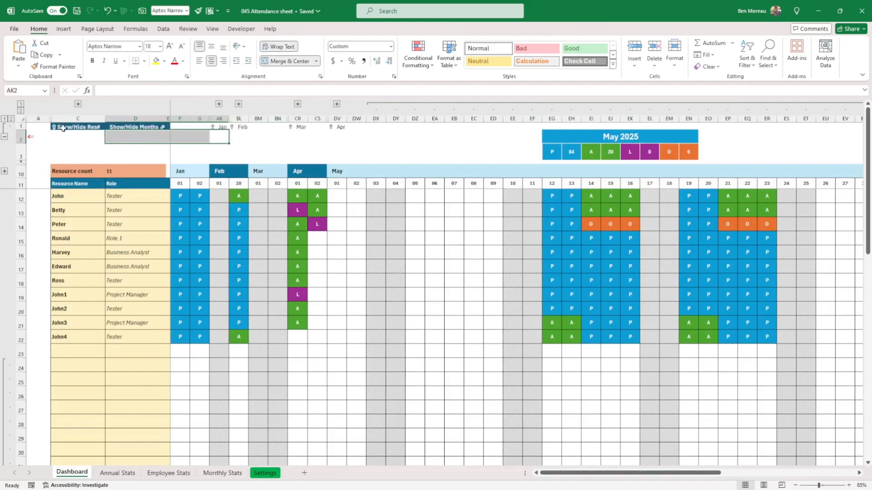
left_click(79, 103)
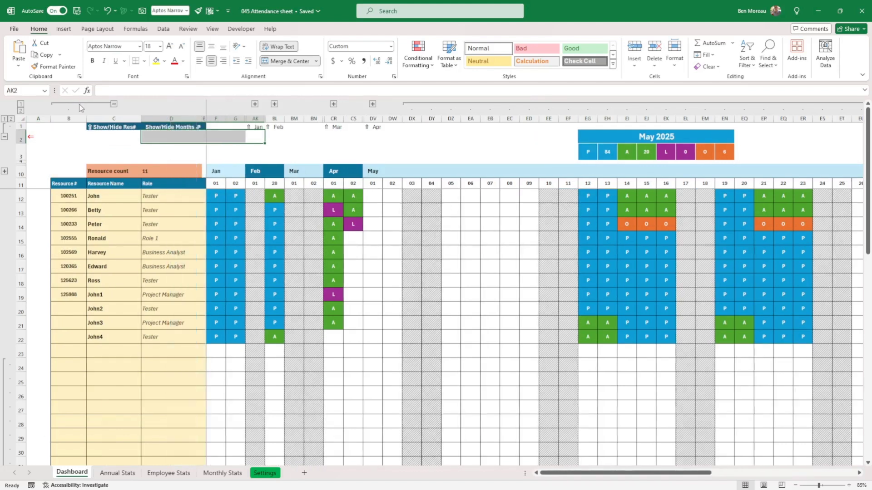
left_click(115, 107)
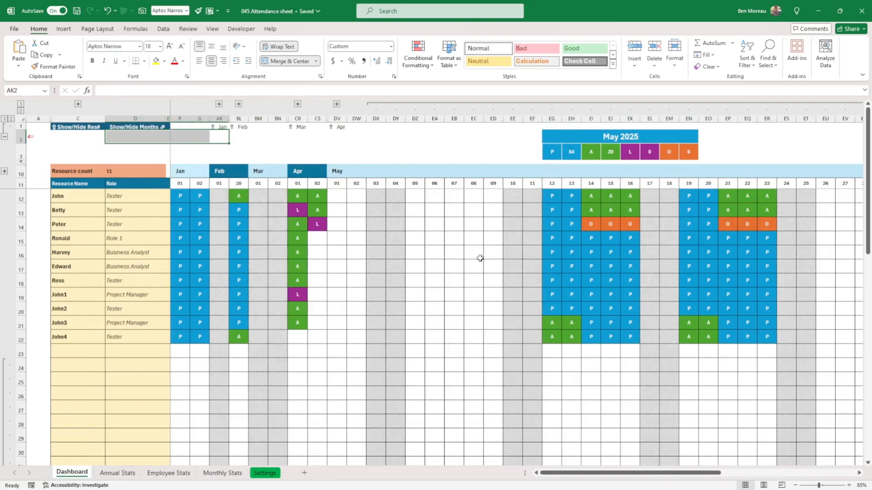
left_click(493, 262)
left_click_drag(493, 262, 836, 280)
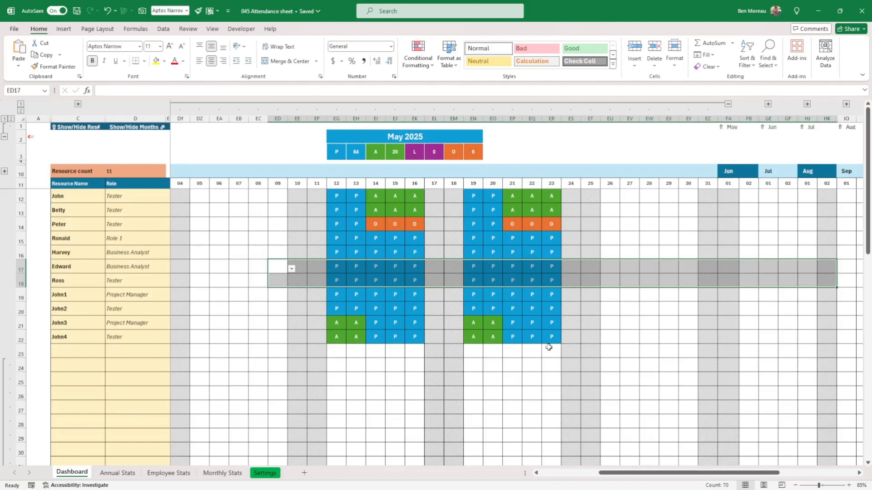
left_click(475, 357)
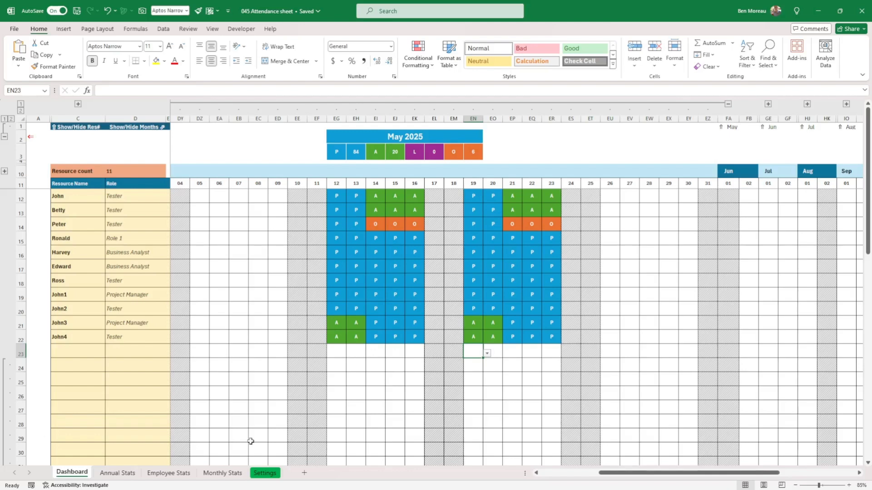
- Open the Annual Stats sheet and examine the monthly counts and totals per attendance code in the All Employees Summary
left_click(119, 473)
left_click(445, 342)
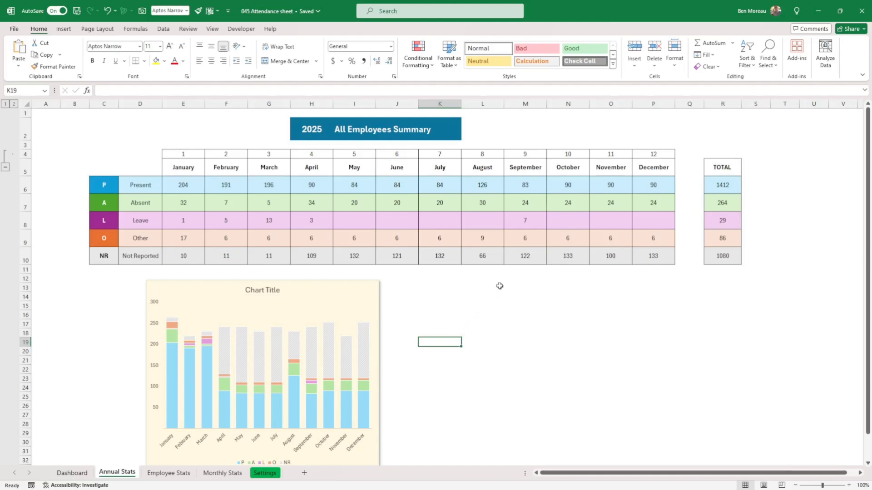
left_click(576, 309)
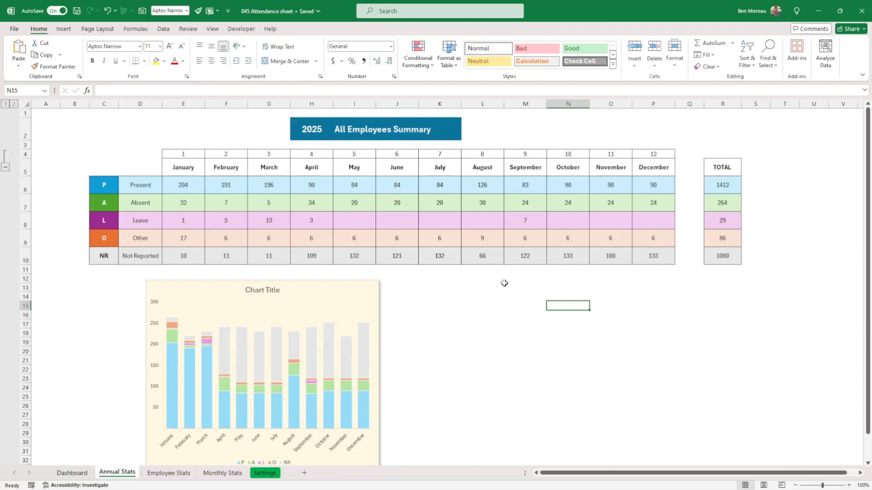
left_click_drag(735, 181, 732, 255)
left_click(653, 313)
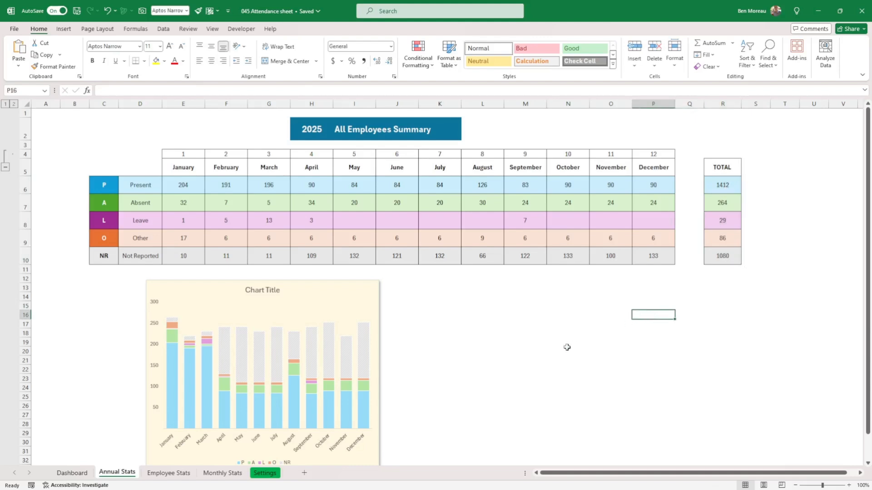
- Examine the stacked monthly attendance chart below the All Employees Summary table
scroll(535, 361, "down", 1)
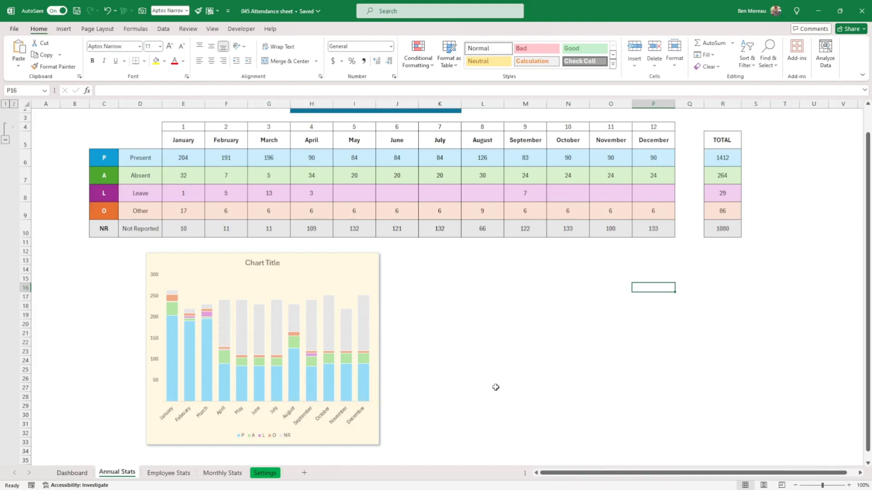
scroll(509, 352, "up", 1)
scroll(508, 351, "down", 2)
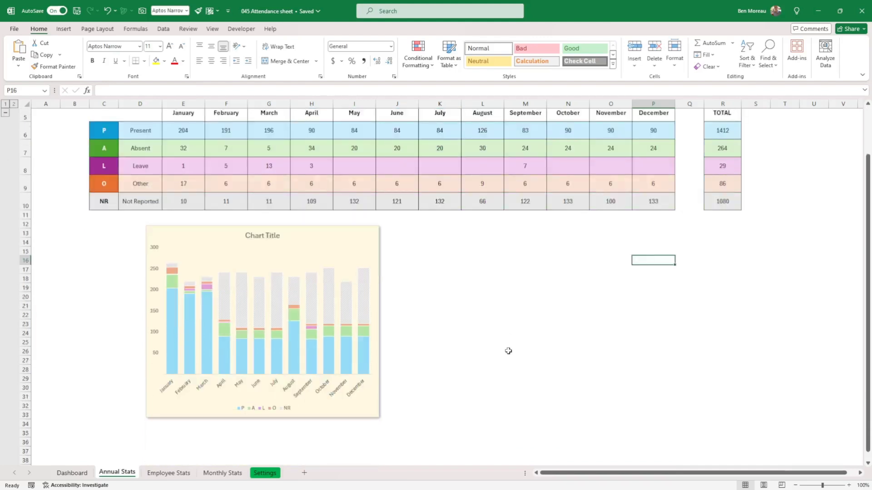
scroll(507, 350, "up", 2)
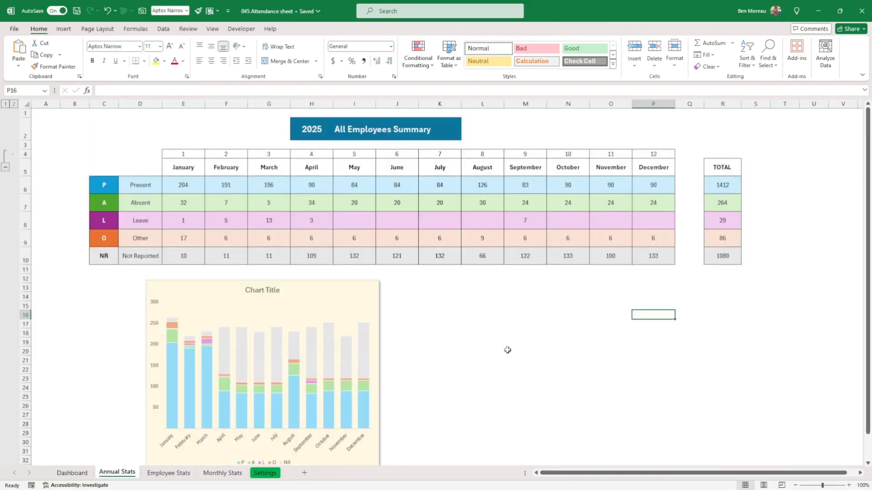
left_click(508, 348)
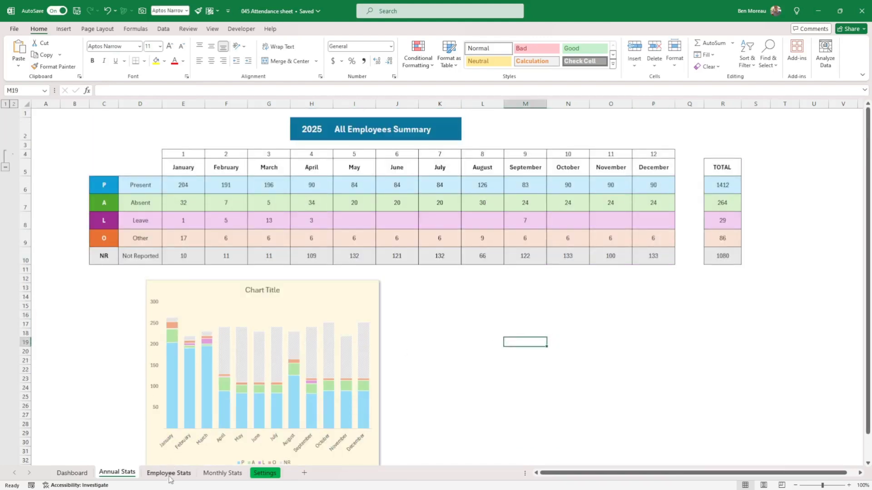
- Open the Employee Stats sheet, select the third listed employee and examine their individual summary and Present, Absent, Leave and Other charts
left_click(168, 475)
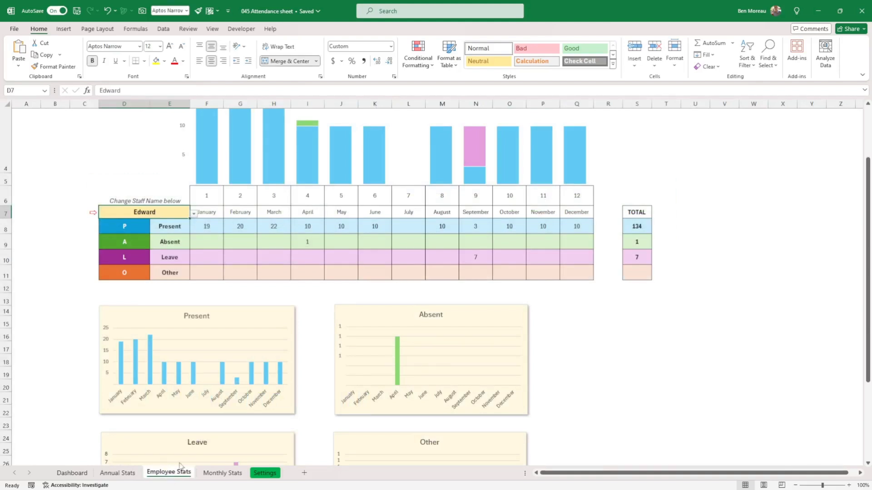
scroll(214, 312, "up", 2)
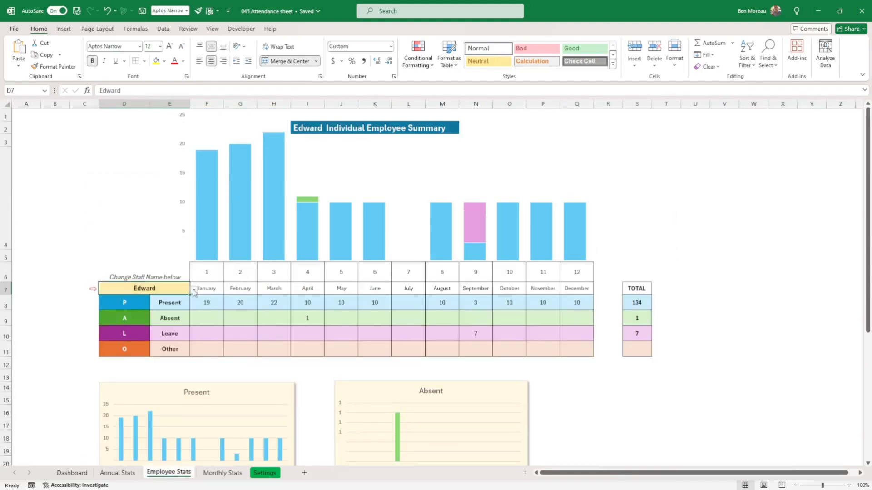
left_click(193, 291)
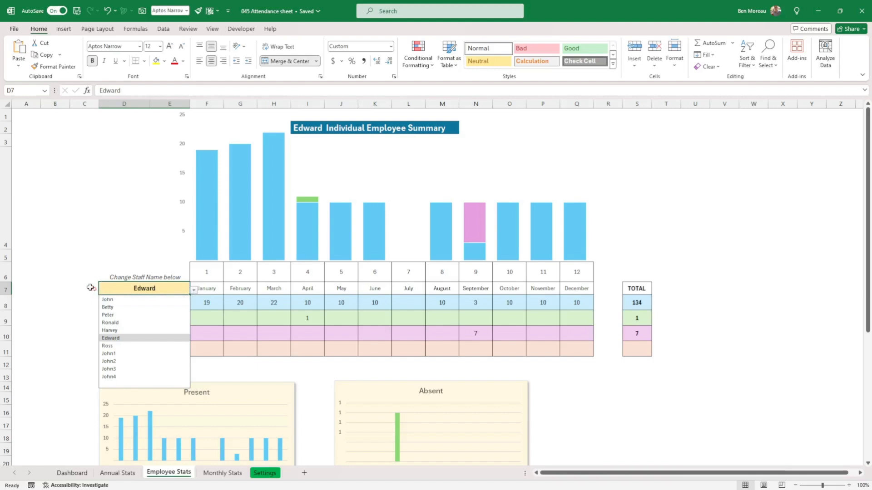
left_click(132, 315)
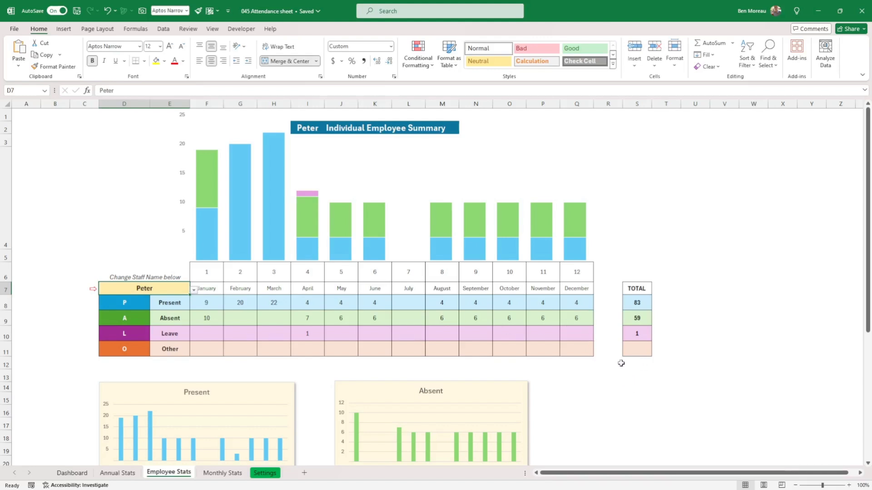
scroll(606, 348, "down", 3)
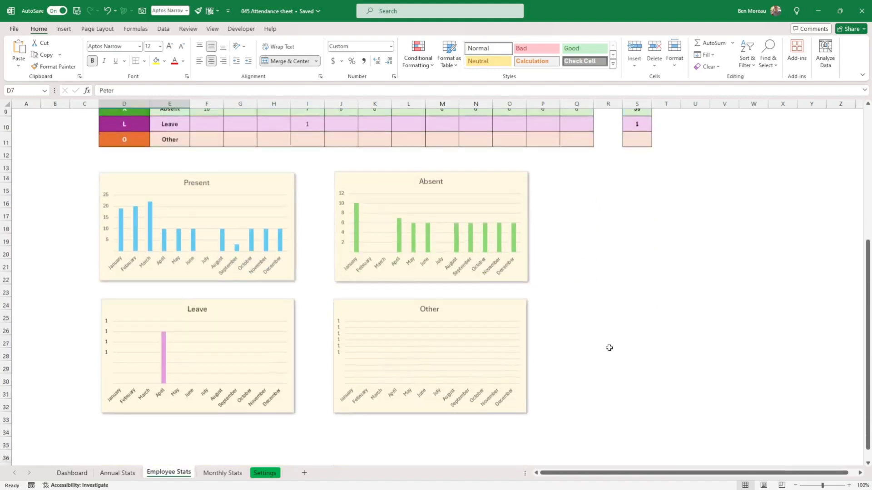
scroll(609, 348, "down", 1)
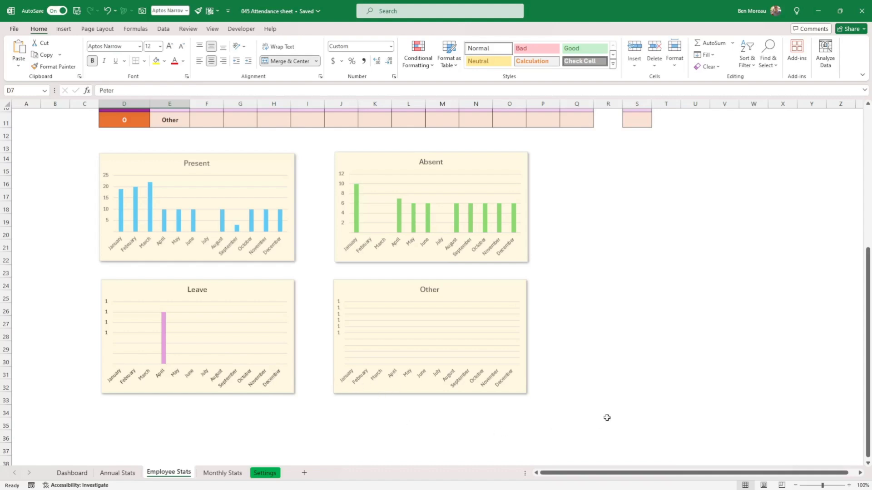
scroll(607, 417, "up", 3)
scroll(607, 418, "up", 1)
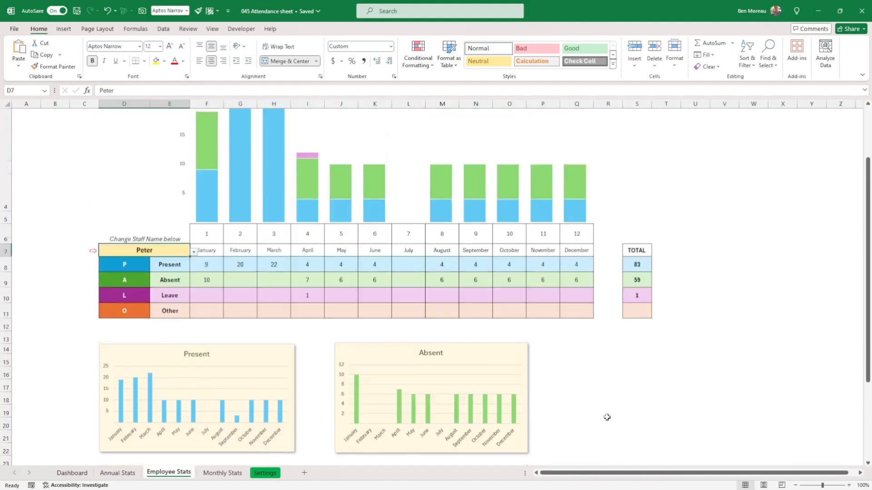
- Switch the Individual Employee Summary to the tenth listed employee and review the four attendance code charts
left_click(194, 289)
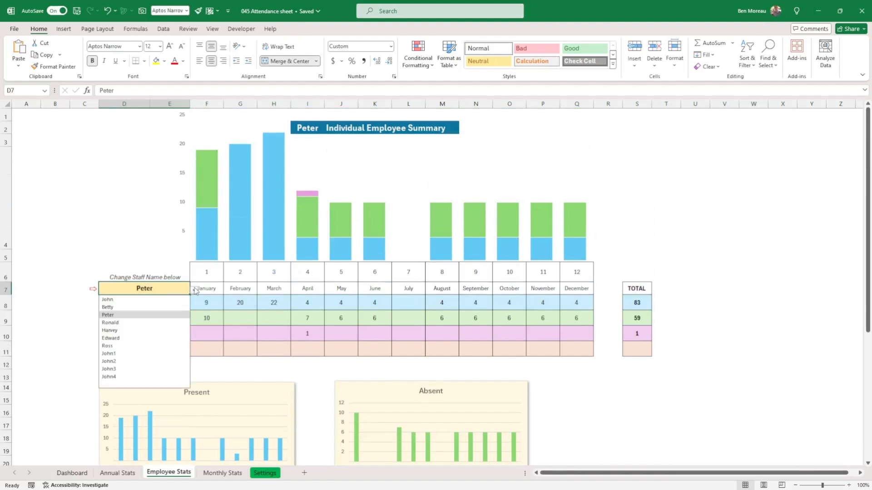
left_click(152, 369)
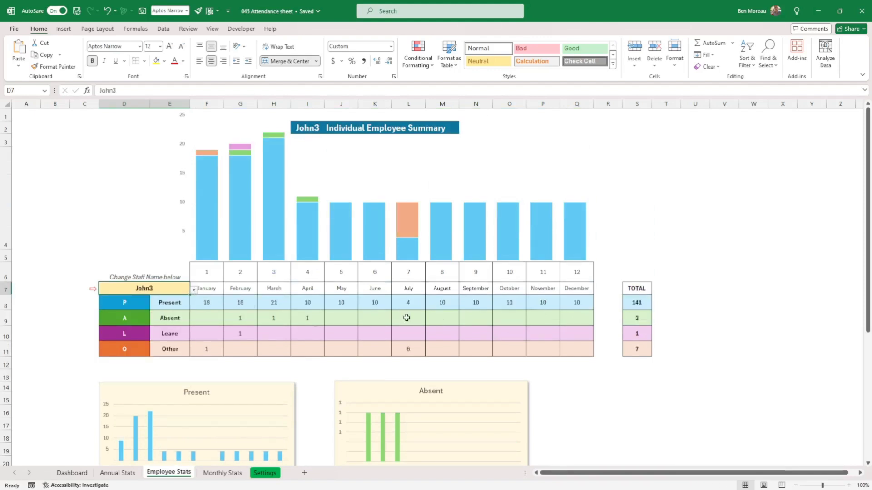
left_click(608, 400)
scroll(584, 367, "down", 1)
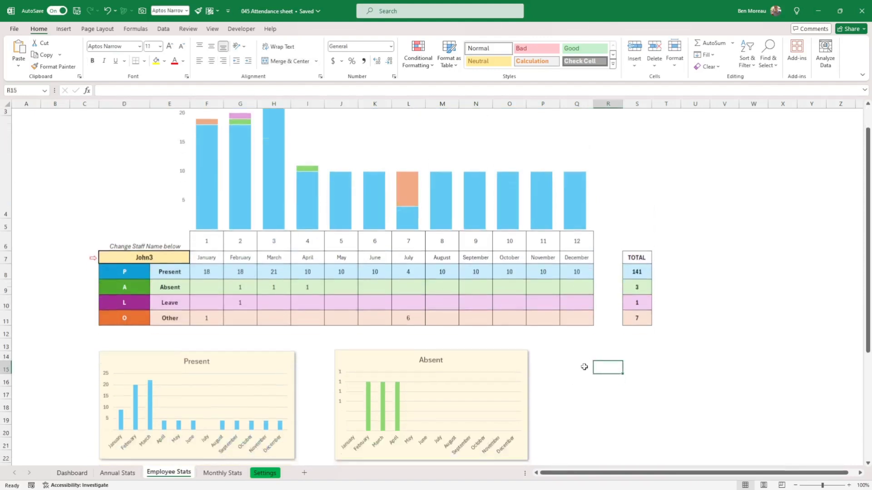
scroll(584, 367, "down", 3)
scroll(585, 367, "down", 2)
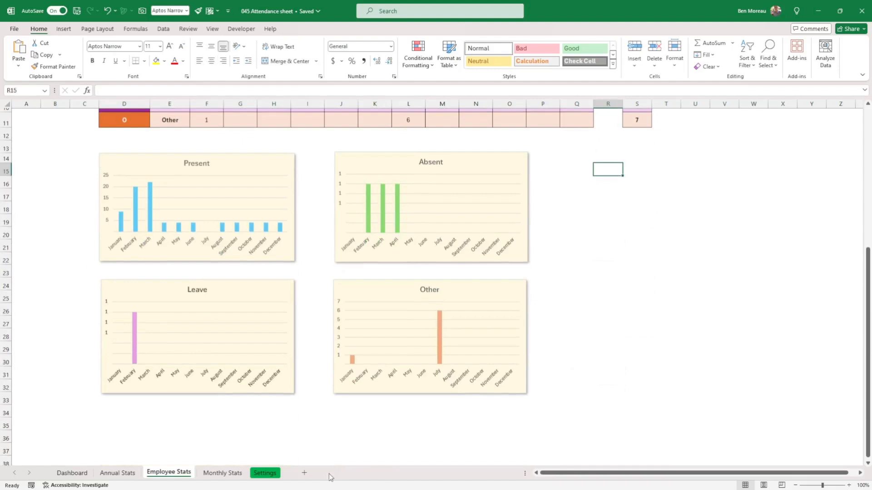
- Open the Monthly Stats sheet and set its month to May
left_click(222, 473)
left_click(693, 305)
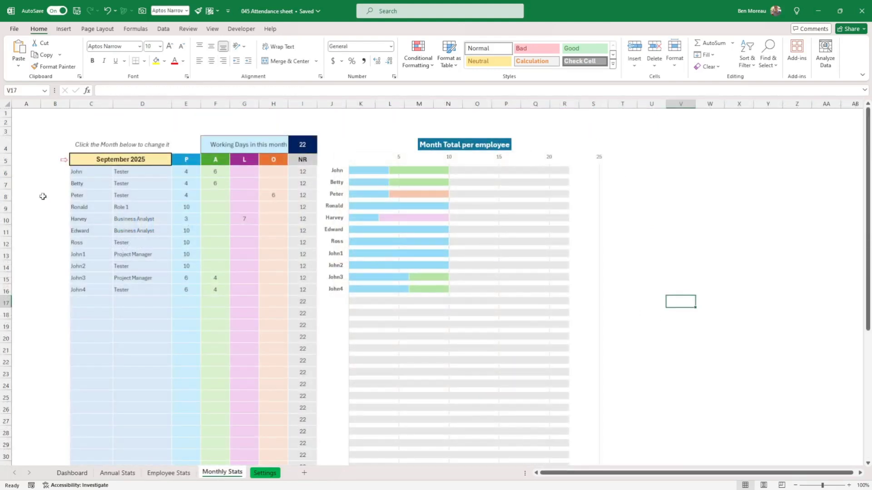
left_click(154, 160)
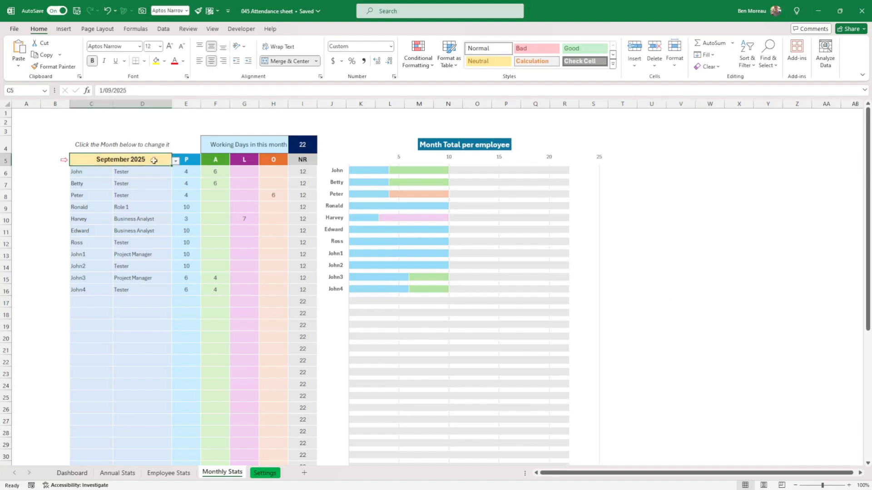
left_click(176, 161)
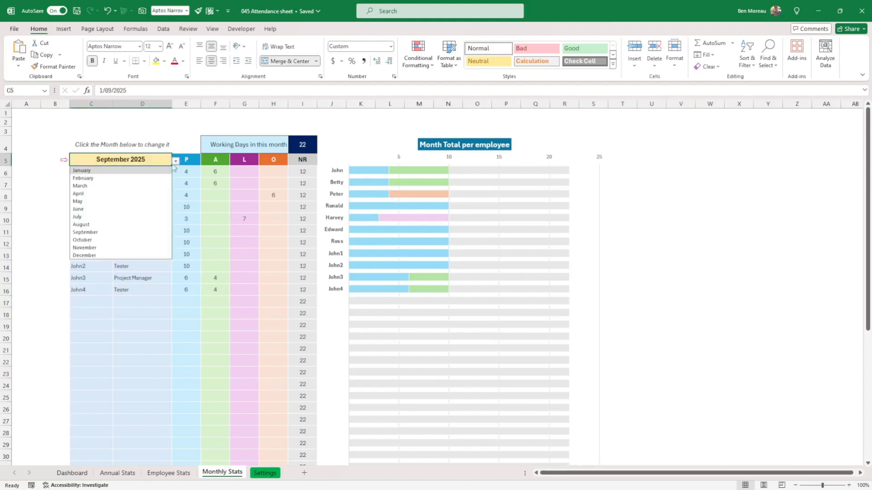
left_click(134, 201)
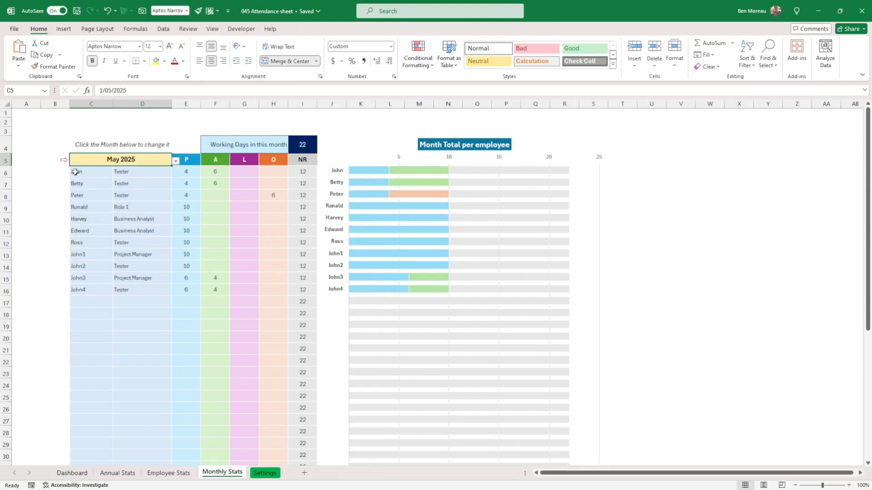
- Examine the employee names and roles and their P, A, L and O counts for May 2025
left_click_drag(74, 172, 136, 288)
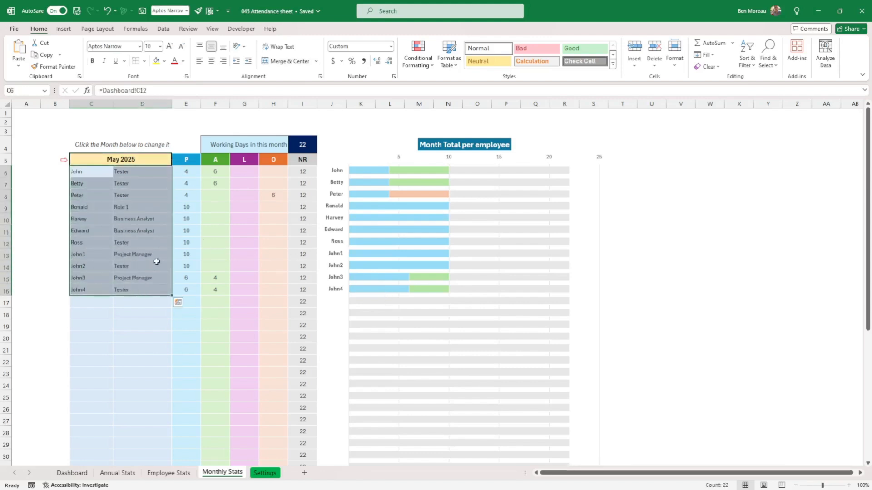
left_click(184, 171)
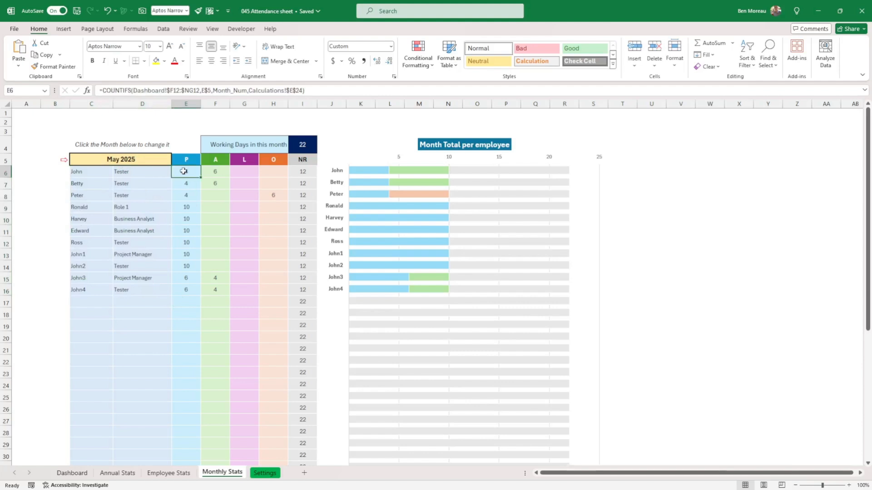
left_click_drag(183, 171, 264, 287)
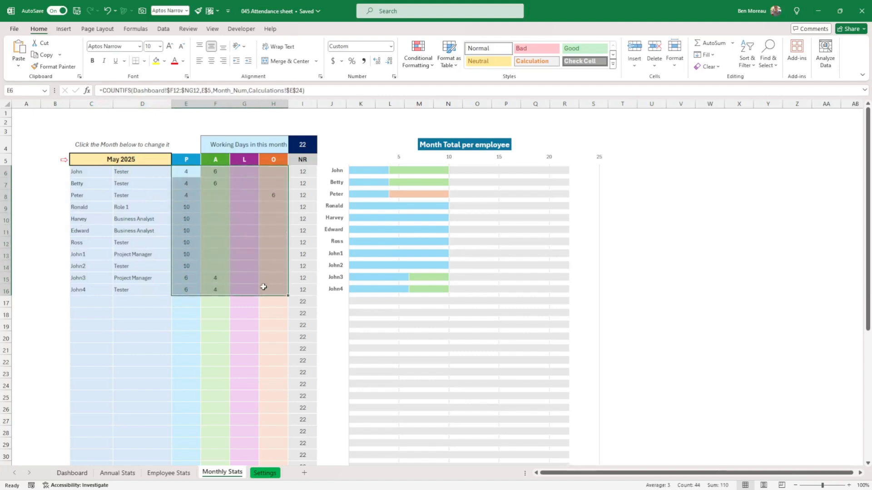
- Revisit the Annual Stats sheet briefly, return to Monthly Stats and set its month to March
left_click(118, 474)
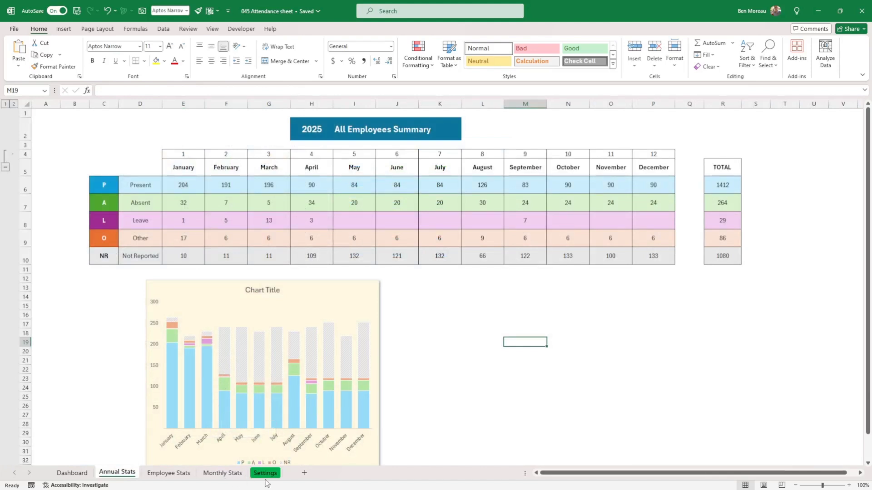
left_click(218, 475)
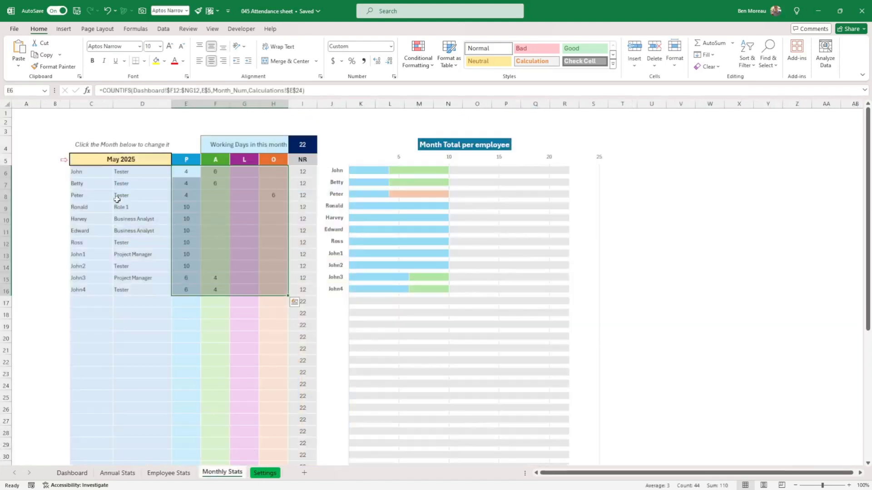
left_click(117, 159)
left_click(175, 161)
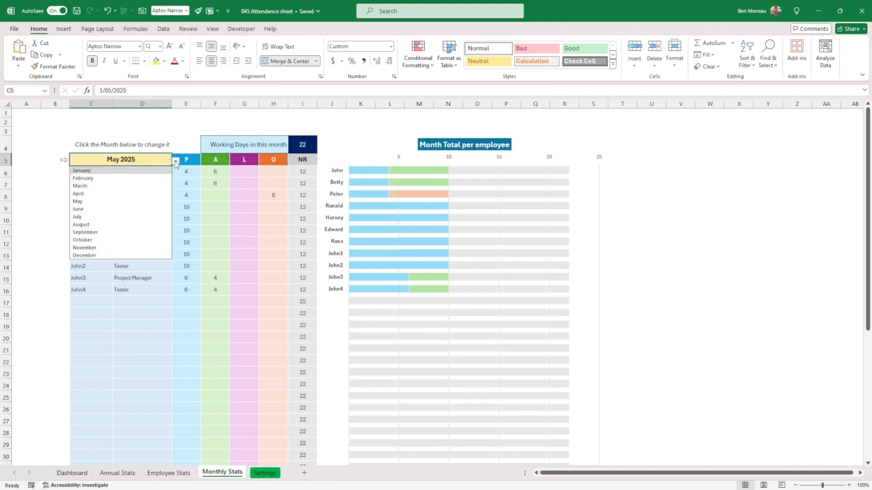
left_click(127, 186)
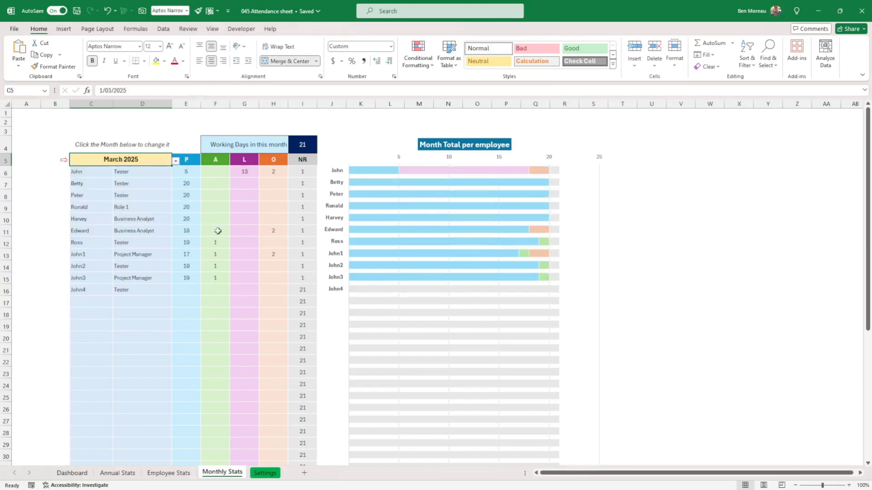
- Examine the first employee's March leave count, the Month Total per employee chart and the working days of the month
left_click(245, 173)
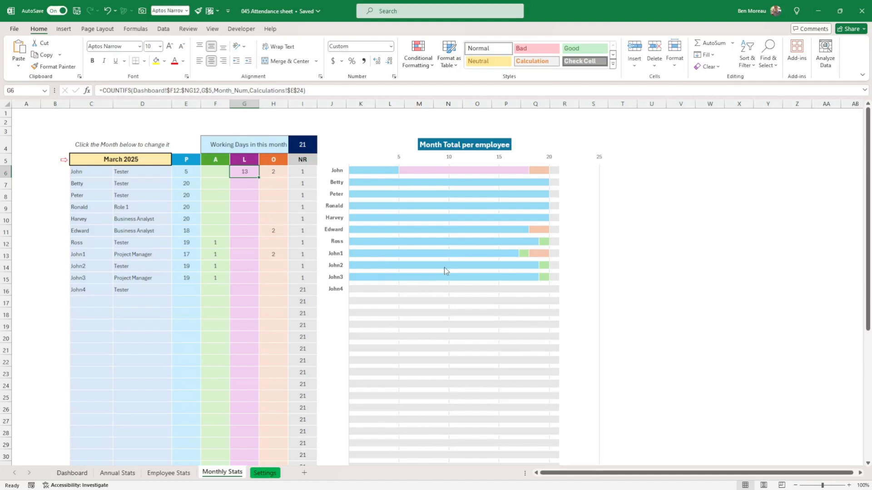
mouse_move(445, 272)
mouse_move(465, 289)
left_click(300, 148)
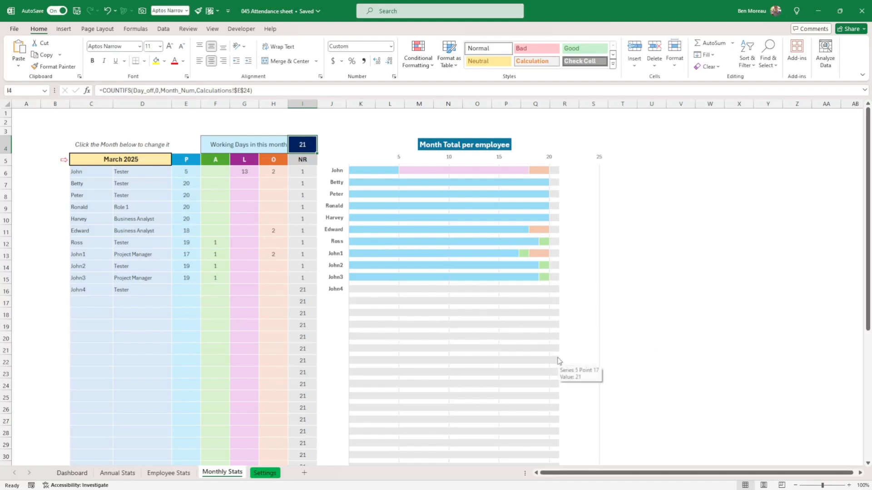
- Open the Settings sheet and review the attendance codes, explanatory notes and instructions
left_click(262, 473)
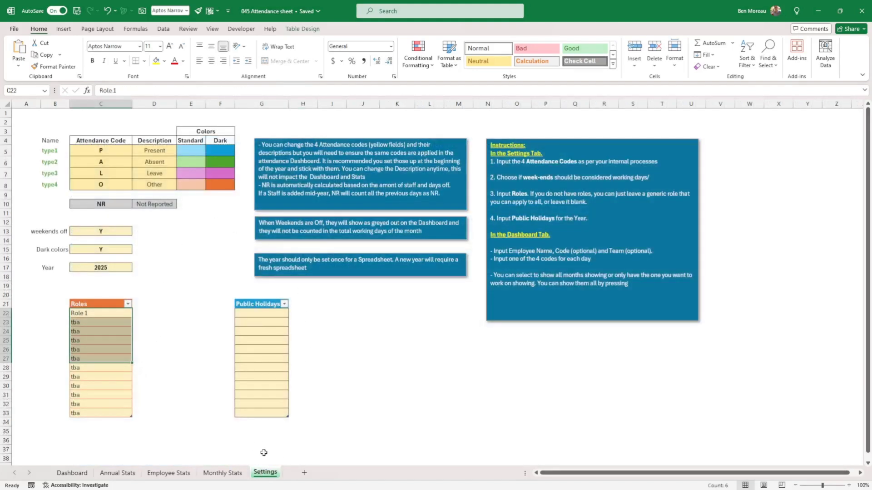
left_click(329, 433)
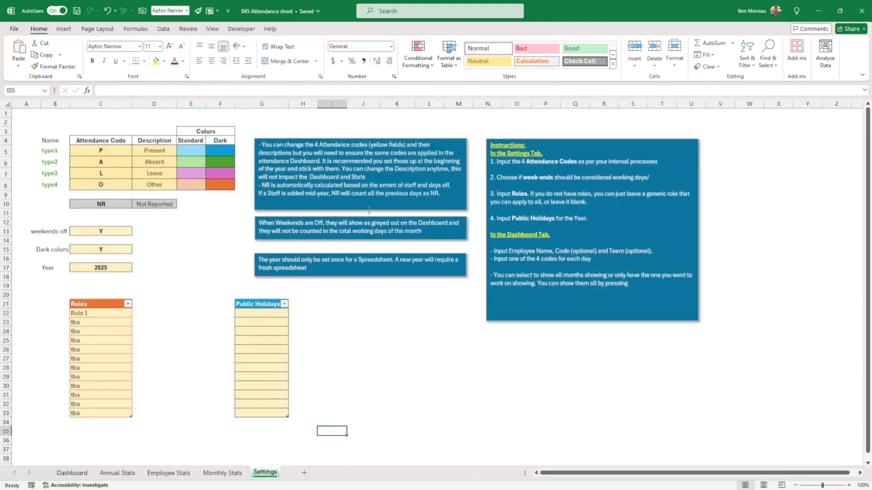
left_click(417, 439)
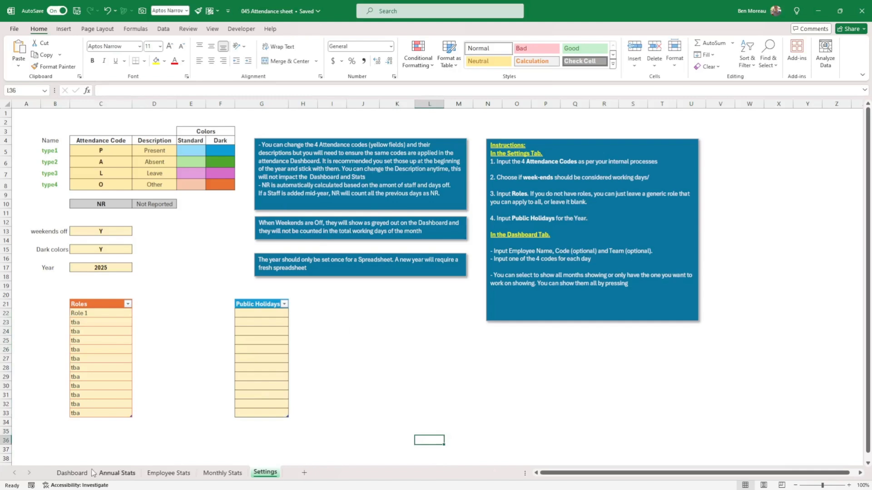
- Return to the Dashboard, check the Resource count and collapse the grouped empty resource rows above the daily totals
left_click(71, 475)
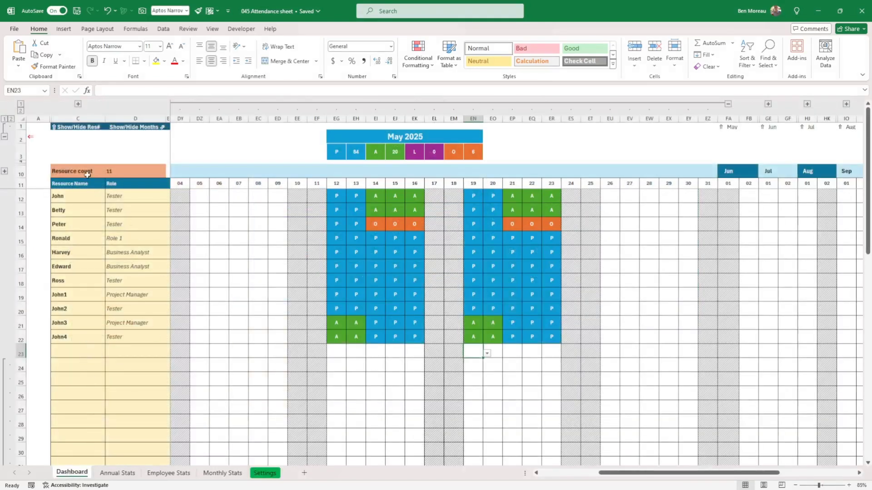
left_click(117, 172)
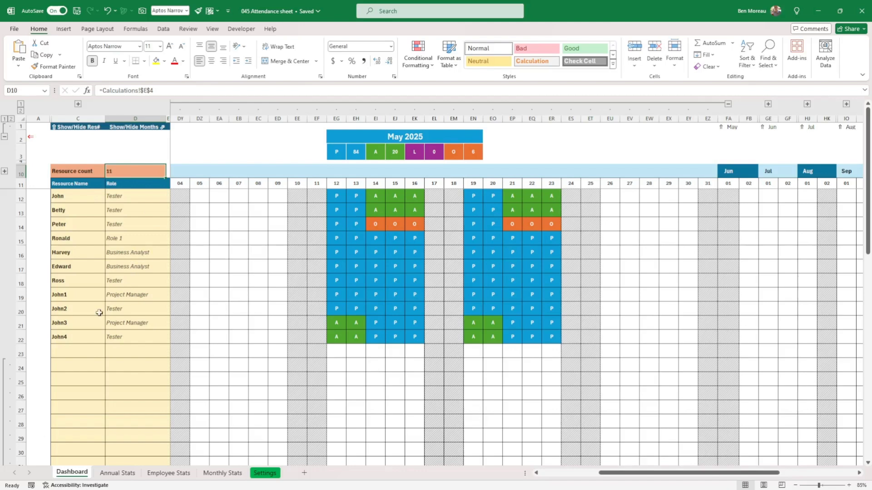
scroll(100, 310, "down", 5)
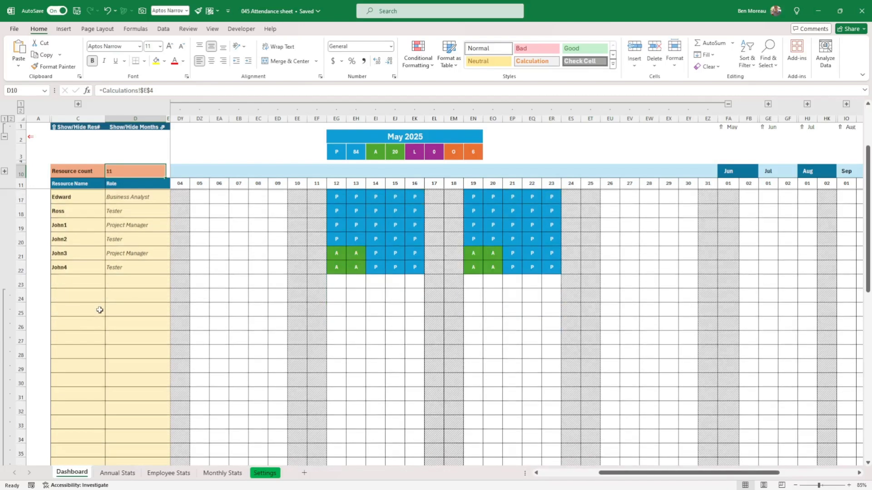
scroll(99, 306, "down", 4)
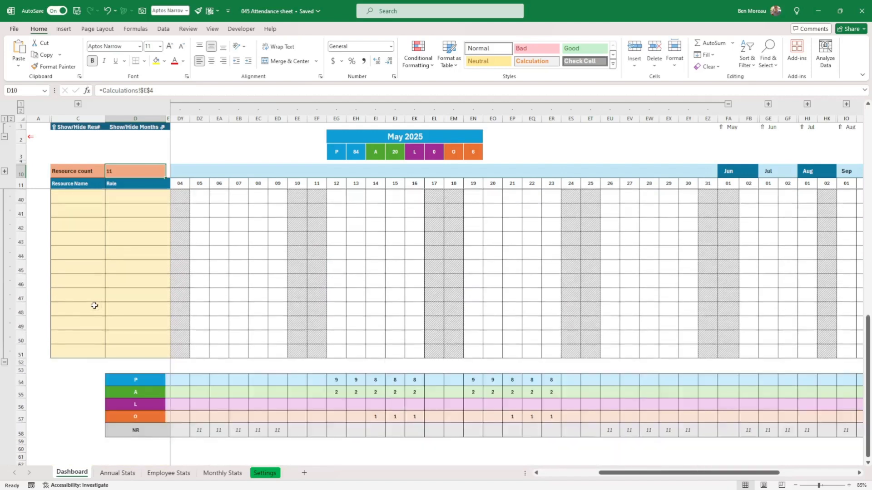
left_click(4, 362)
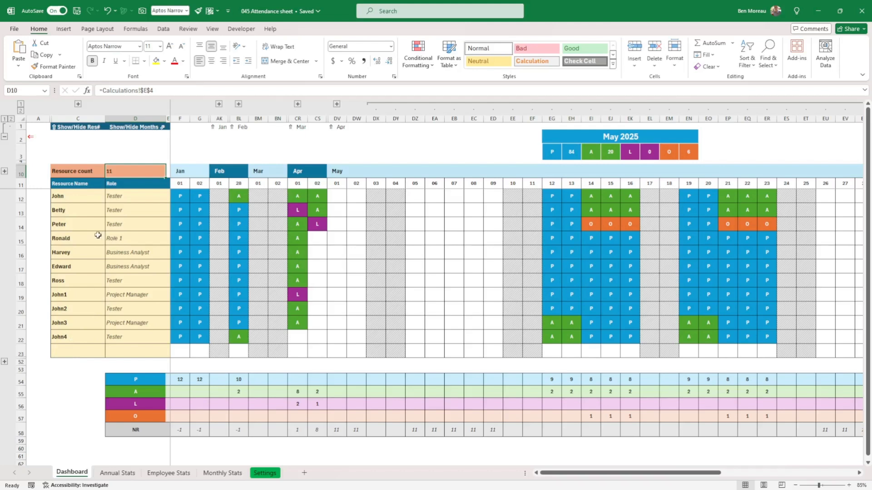
- Examine the first employee's name and role, the next empty resource row and the first employee's January attendance entries
left_click_drag(73, 199, 121, 195)
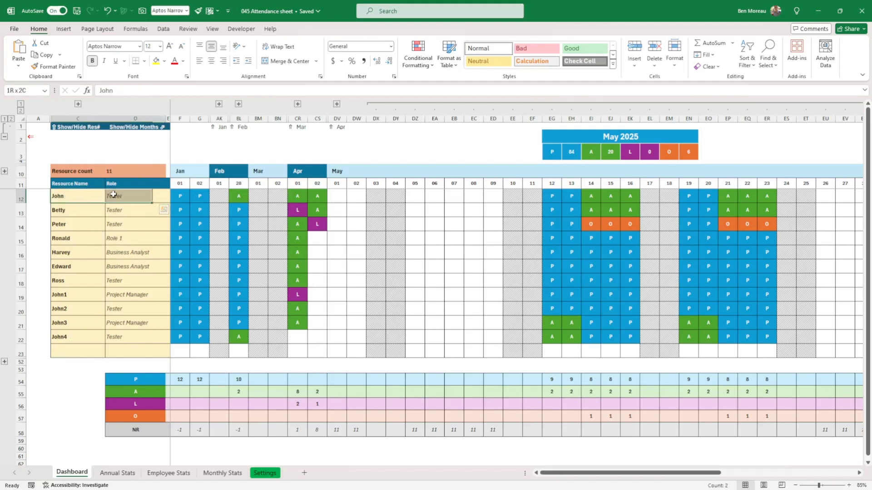
left_click(82, 352)
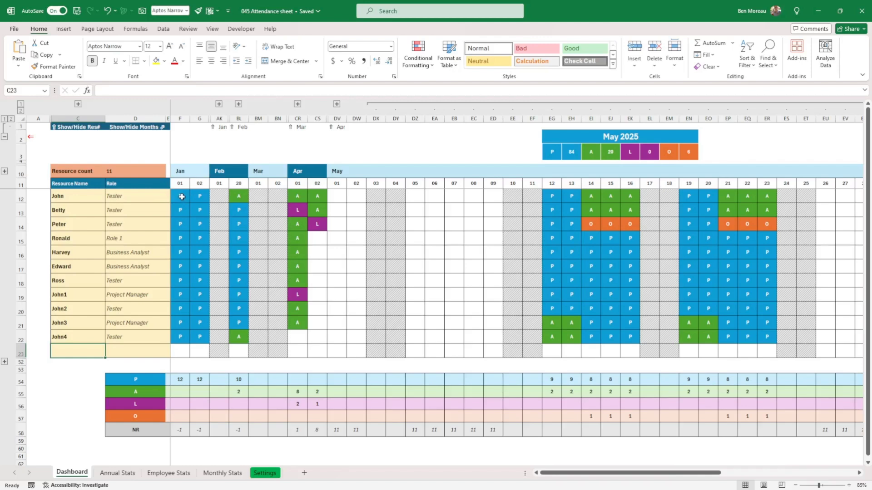
left_click_drag(182, 197, 210, 197)
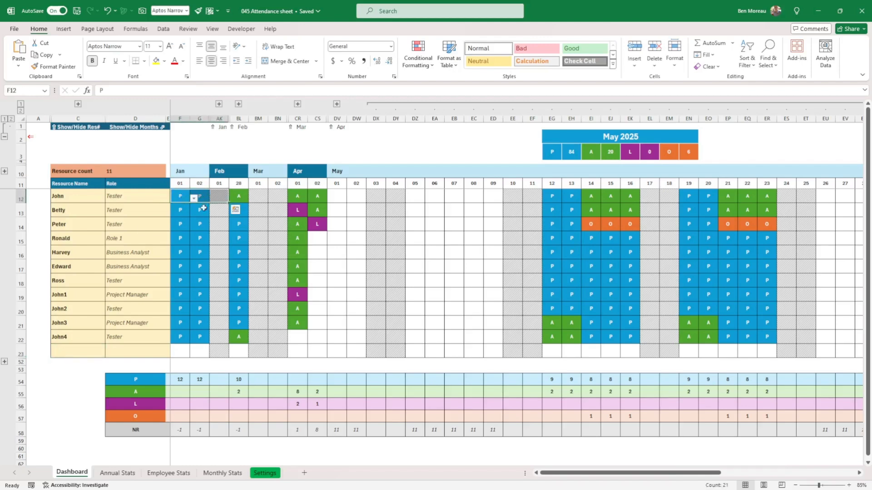
- Expand the grouped empty resource rows below the last employee and check the blank name cells and the Edward row's name and role
left_click(4, 362)
scroll(68, 345, "down", 7)
scroll(71, 332, "up", 7)
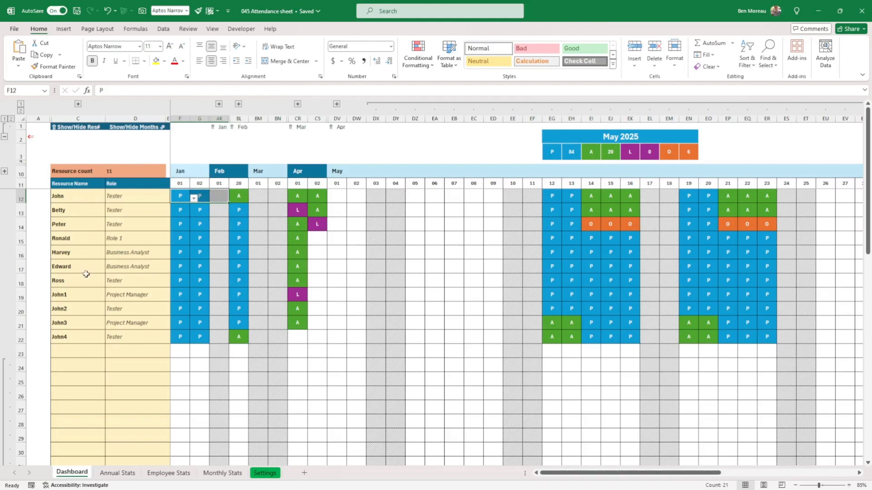
left_click_drag(75, 350, 84, 399)
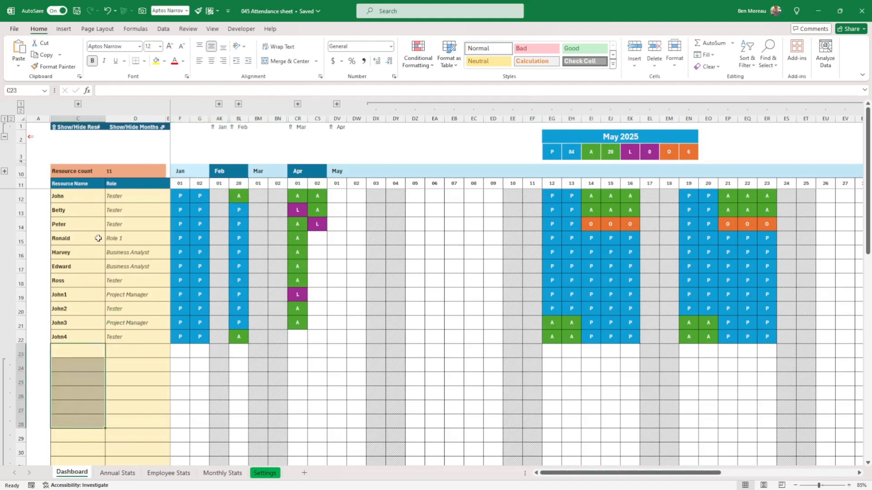
left_click_drag(86, 268, 139, 266)
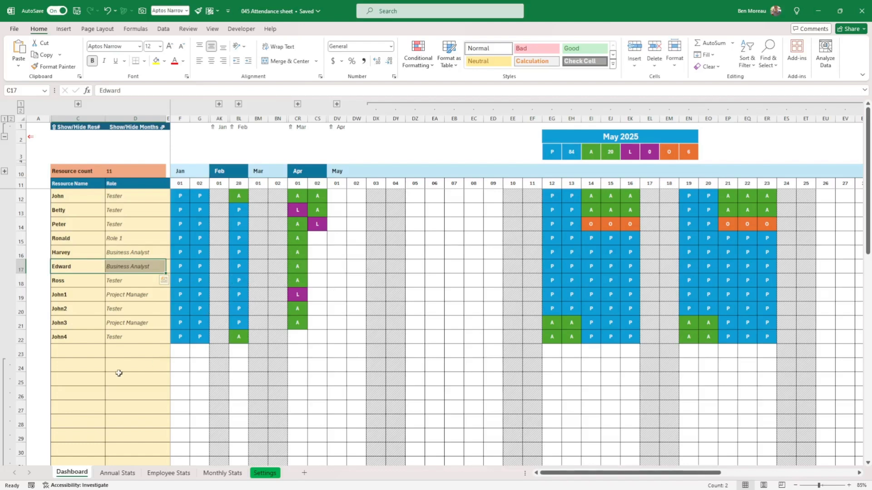
- Examine the empty resource rows between the last employee and the daily totals, including a blank February attendance cell
scroll(119, 361, "down", 1)
scroll(112, 346, "up", 1)
scroll(112, 255, "down", 3)
scroll(109, 255, "up", 3)
scroll(106, 253, "down", 8)
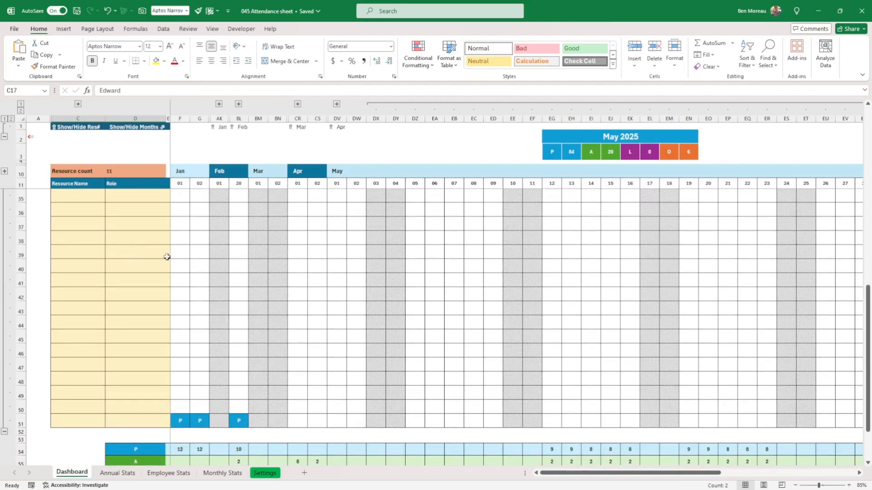
scroll(165, 330, "up", 7)
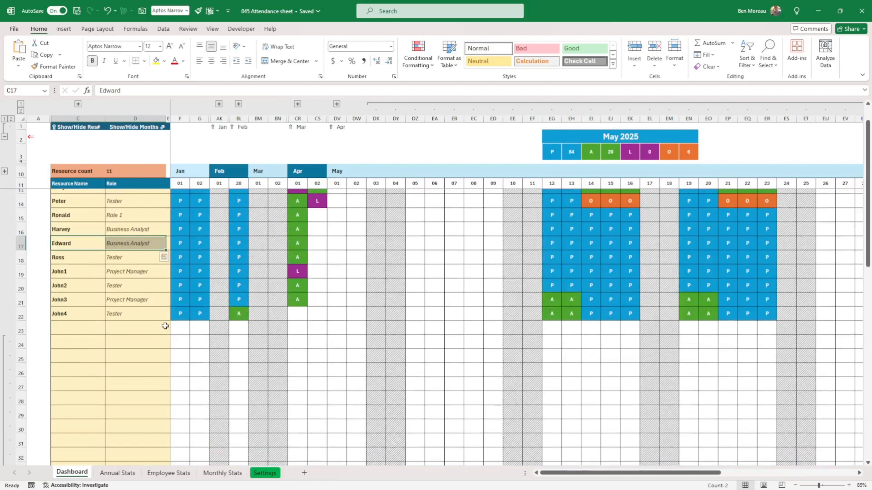
scroll(165, 326, "up", 1)
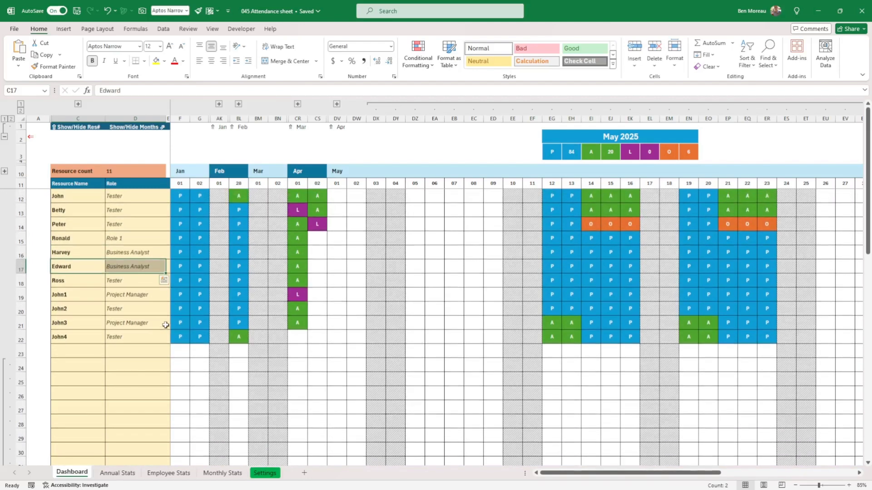
left_click(217, 375)
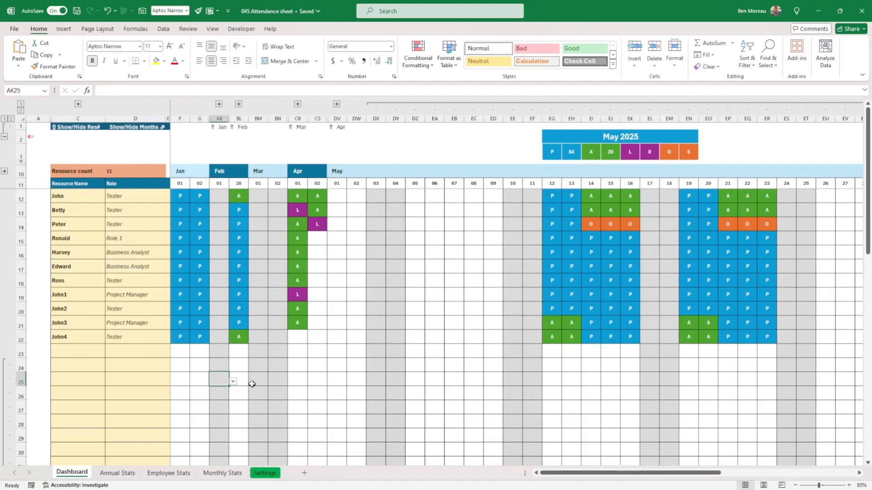
mouse_move(476, 489)
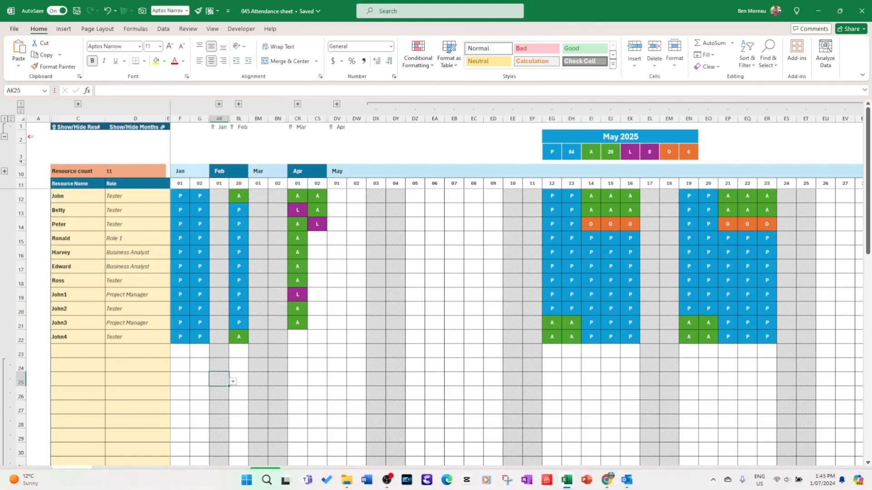